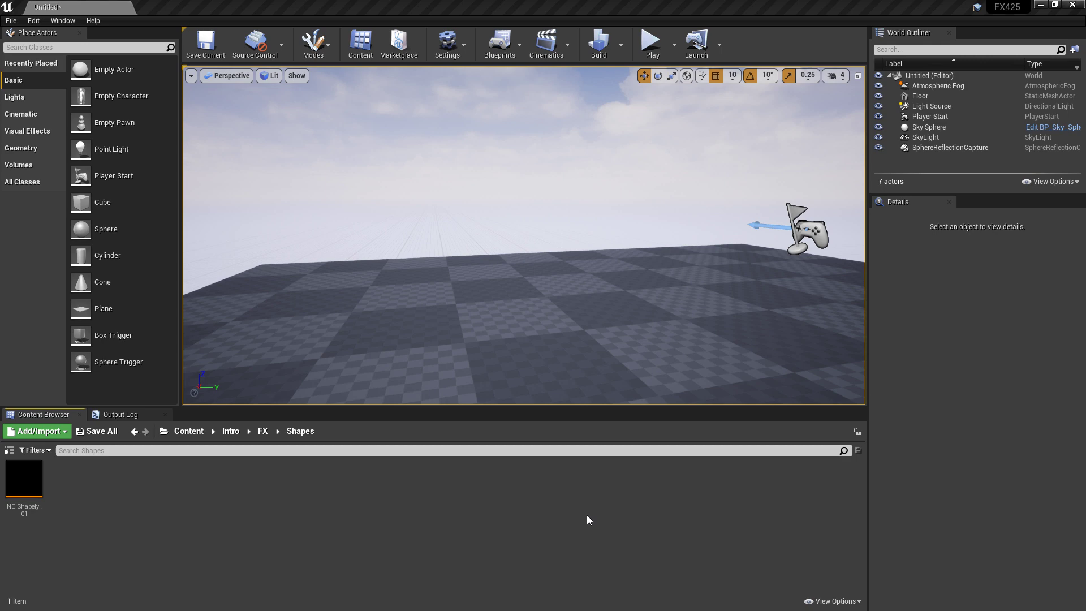
Create a Niagara Emitter from the Empty template and name it NE_StarWars_01
{"action": "right_click", "coordinate": [150, 508]}
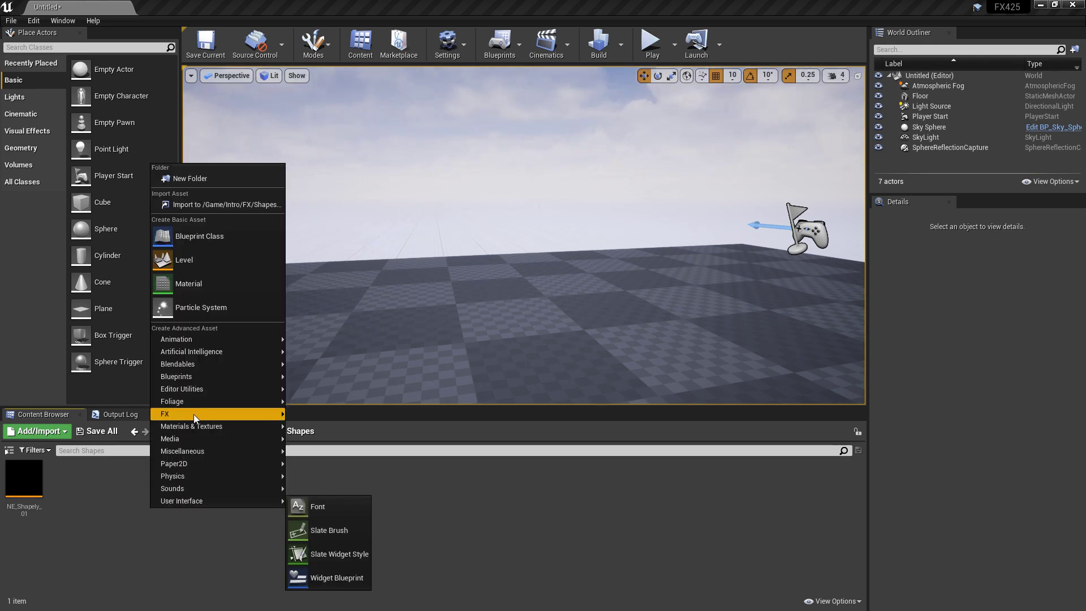
{"action": "mouse_move", "coordinate": [193, 414]}
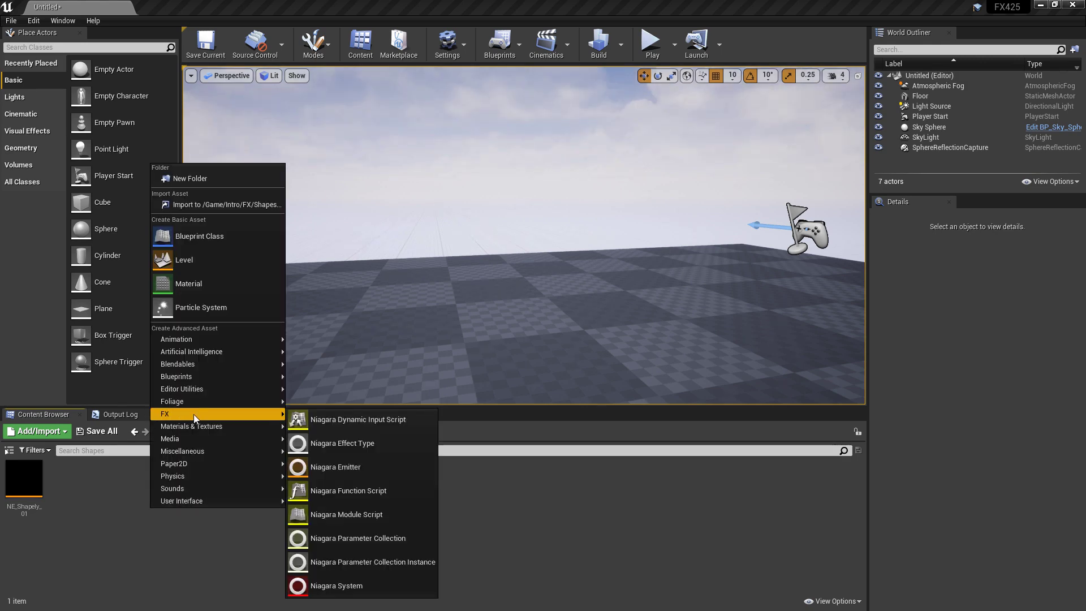
{"action": "left_click", "coordinate": [342, 469]}
{"action": "left_click", "coordinate": [548, 475]}
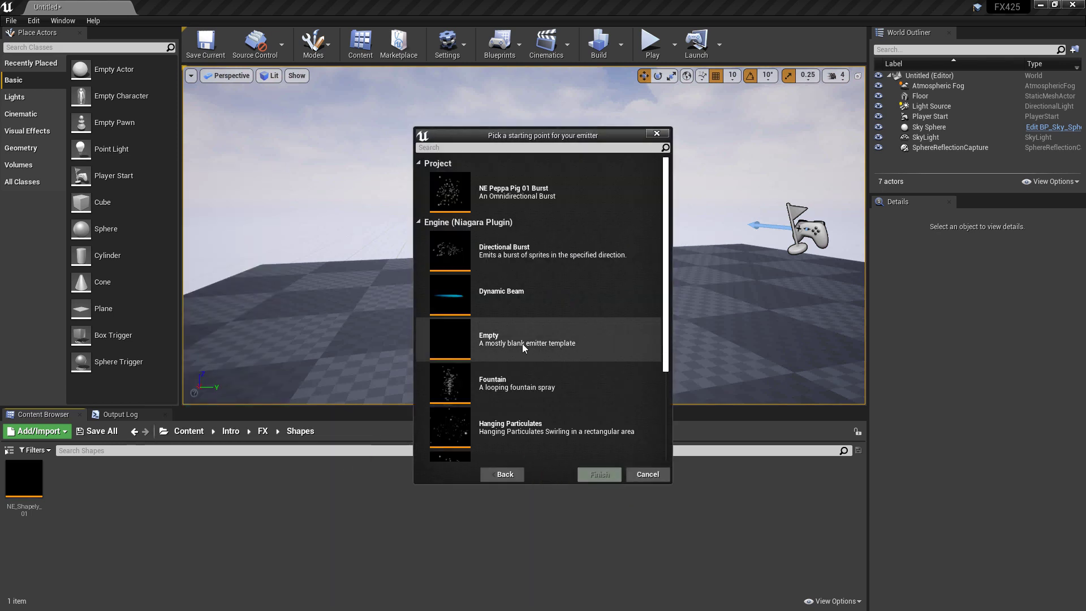
{"action": "left_click", "coordinate": [519, 340]}
{"action": "left_click", "coordinate": [601, 474]}
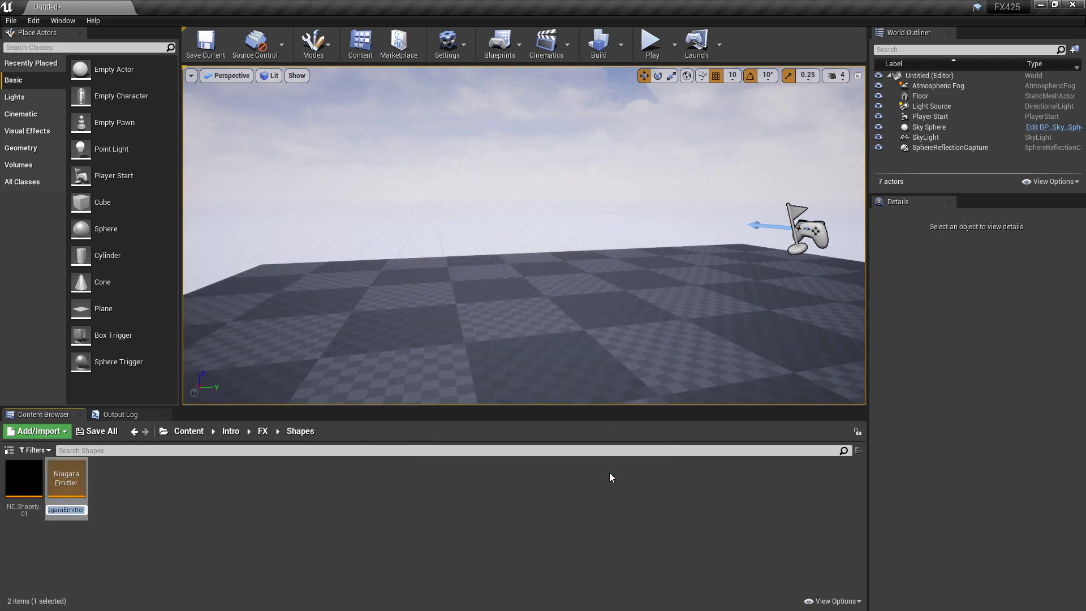
{"action": "type", "text": "NE"}
{"action": "key", "text": "Return"}
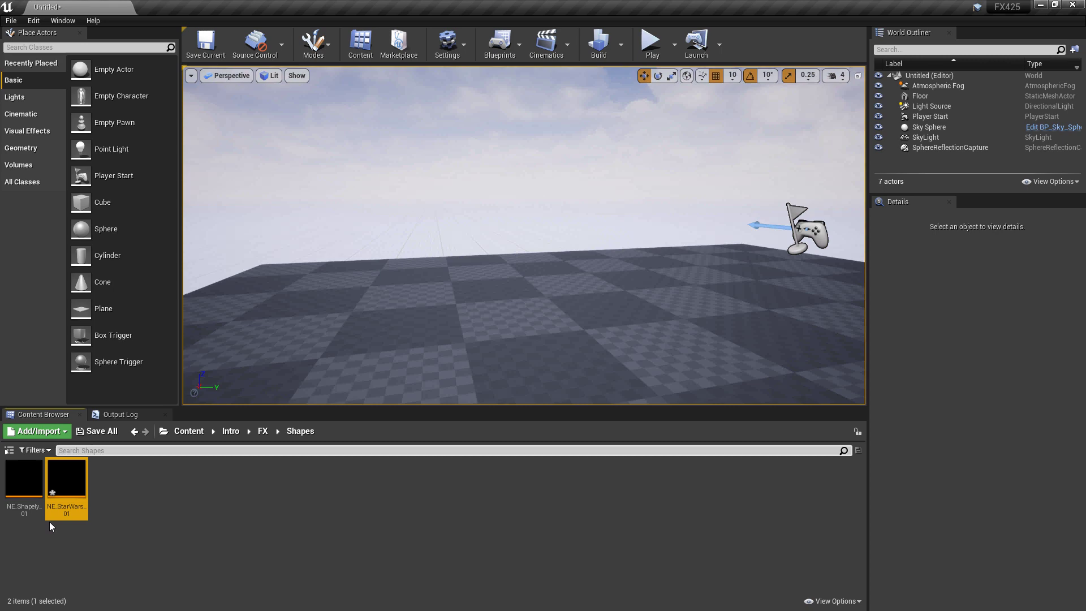
Add a Spawn Rate module to NE_StarWars_01's Emitter Update set to 300, and save
{"action": "double_click", "coordinate": [56, 494]}
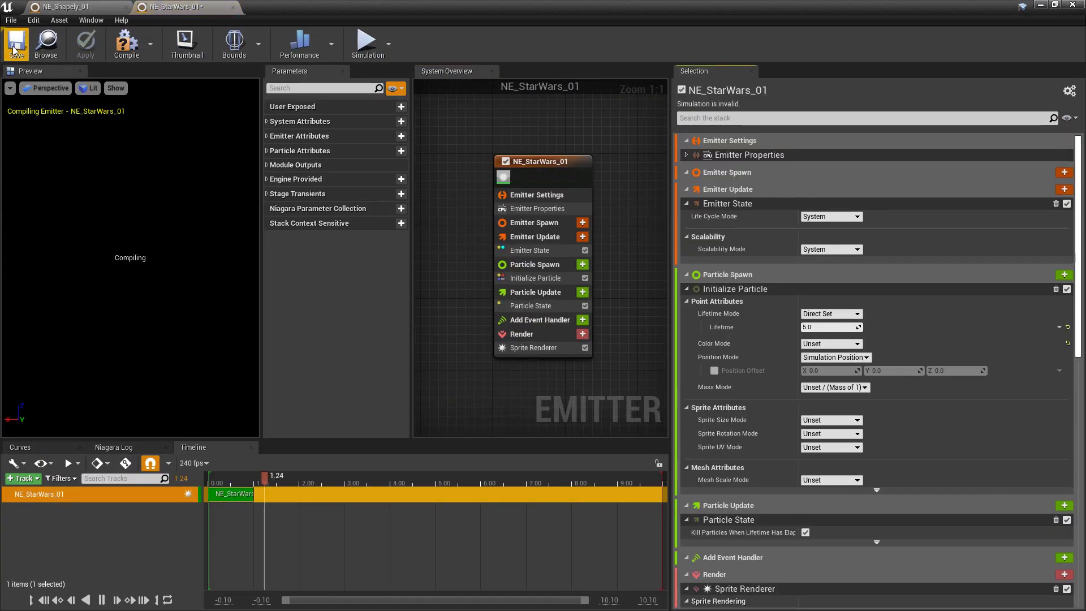
{"action": "left_click", "coordinate": [15, 50]}
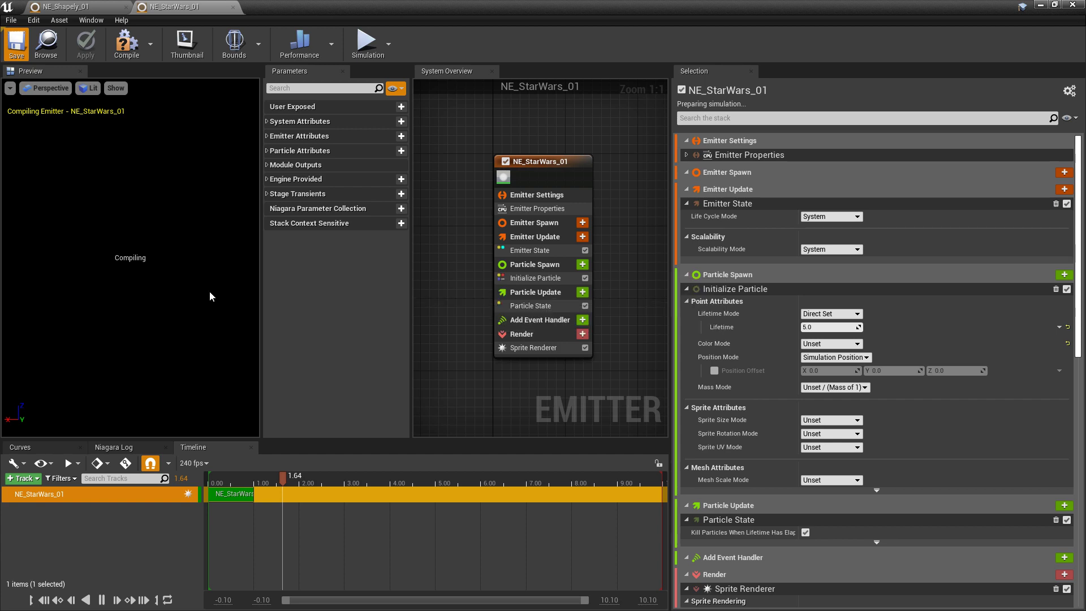
{"action": "left_click", "coordinate": [583, 236]}
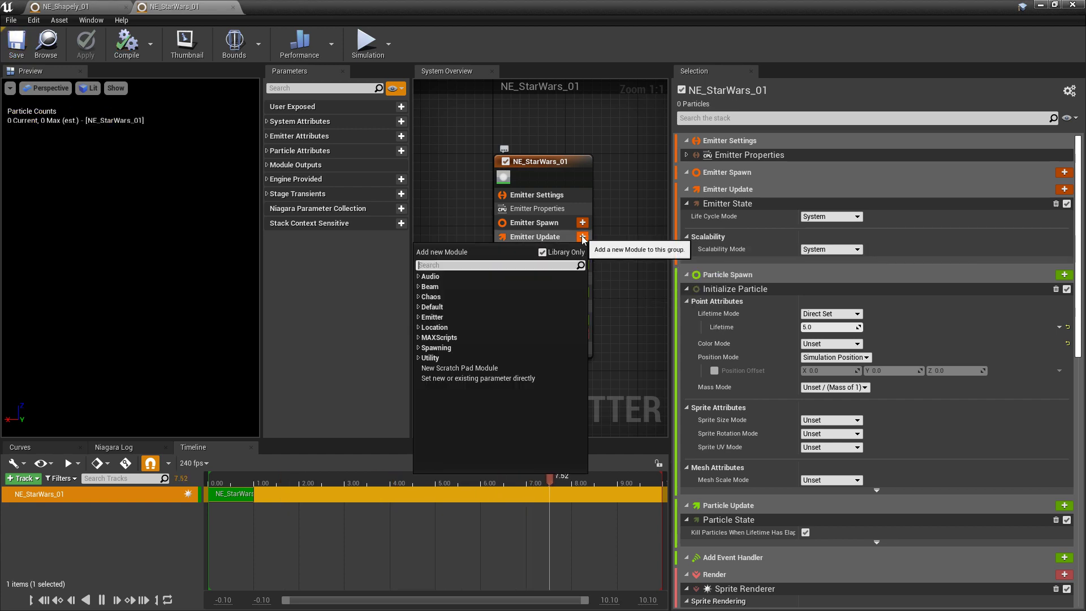
{"action": "type", "text": "spawn"}
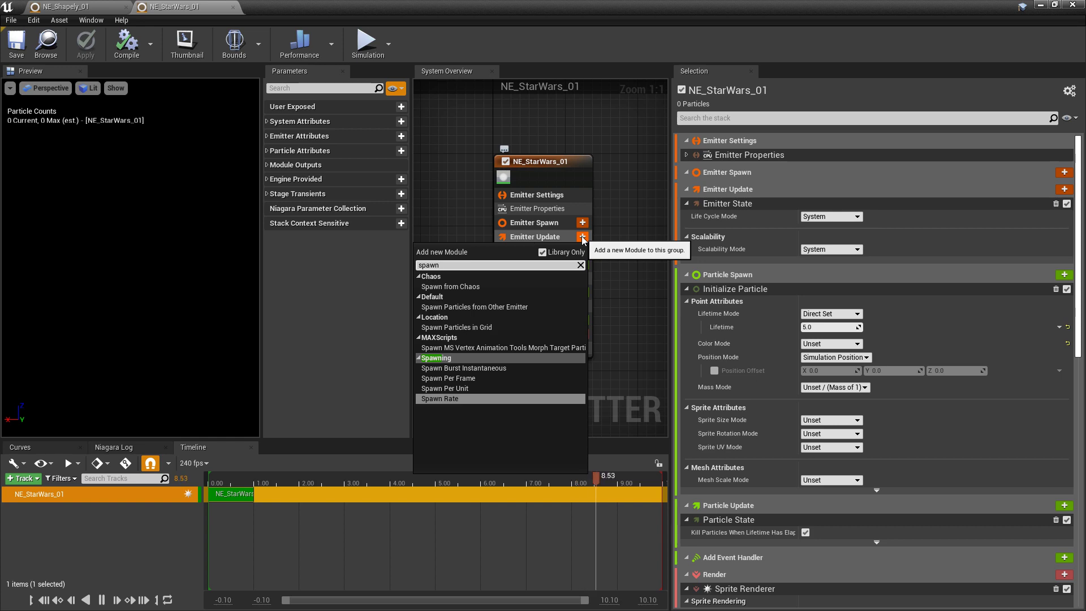
{"action": "left_click", "coordinate": [470, 398]}
{"action": "left_click", "coordinate": [828, 154]}
{"action": "type", "text": "300"}
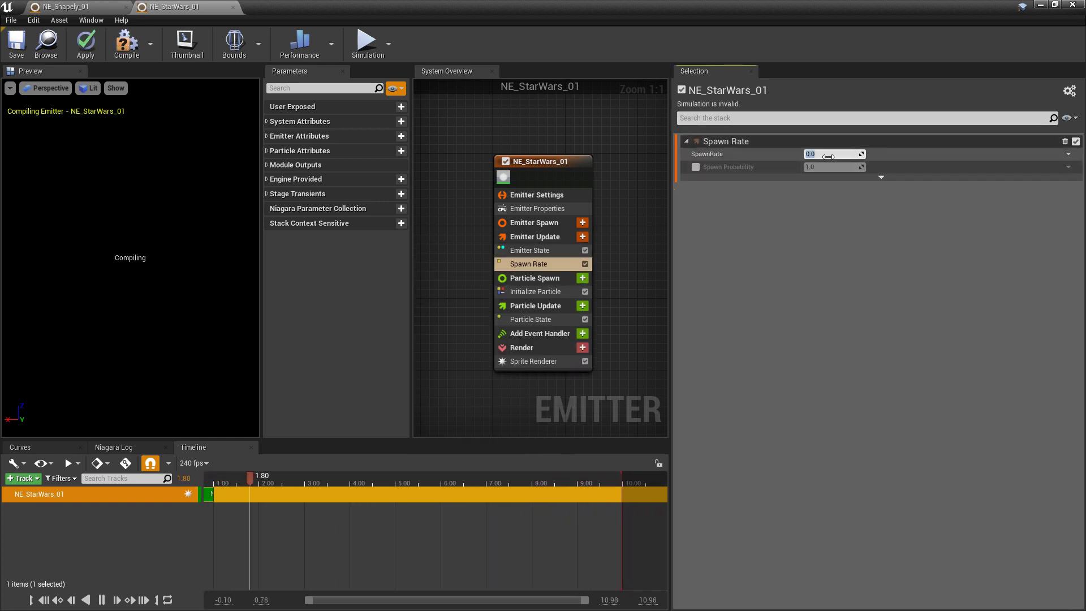
{"action": "key", "text": "Return"}
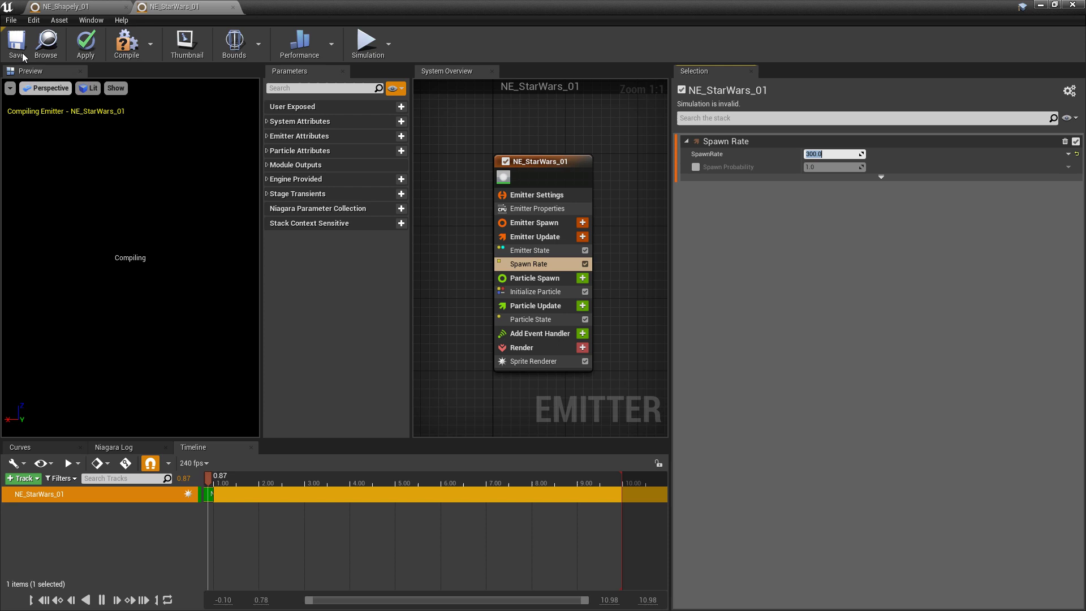
{"action": "left_click", "coordinate": [15, 45]}
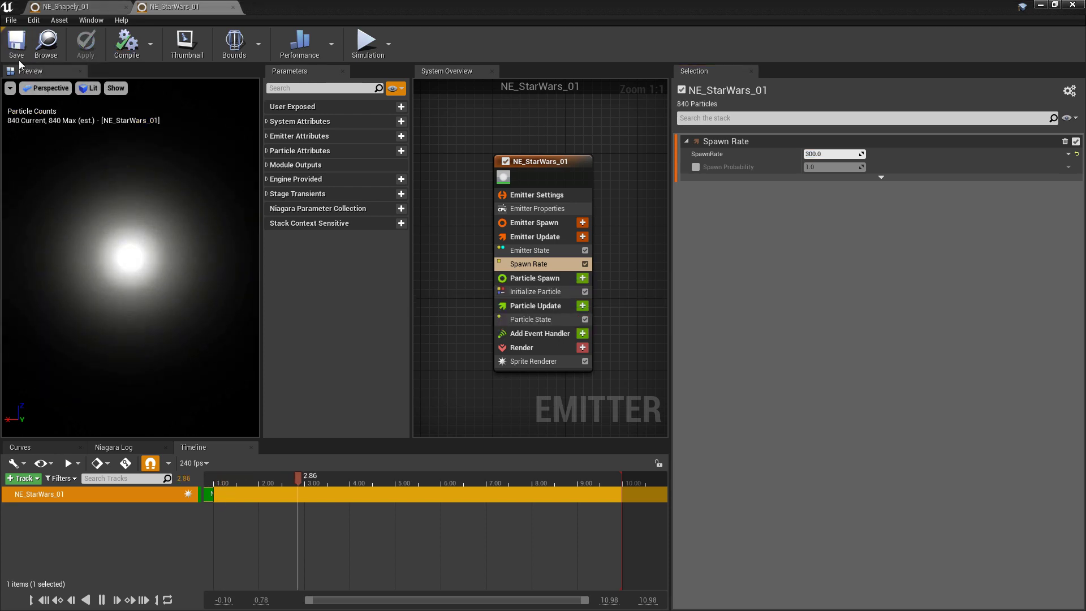
{"action": "left_click_drag", "start_coordinate": [297, 476], "coordinate": [237, 480]}
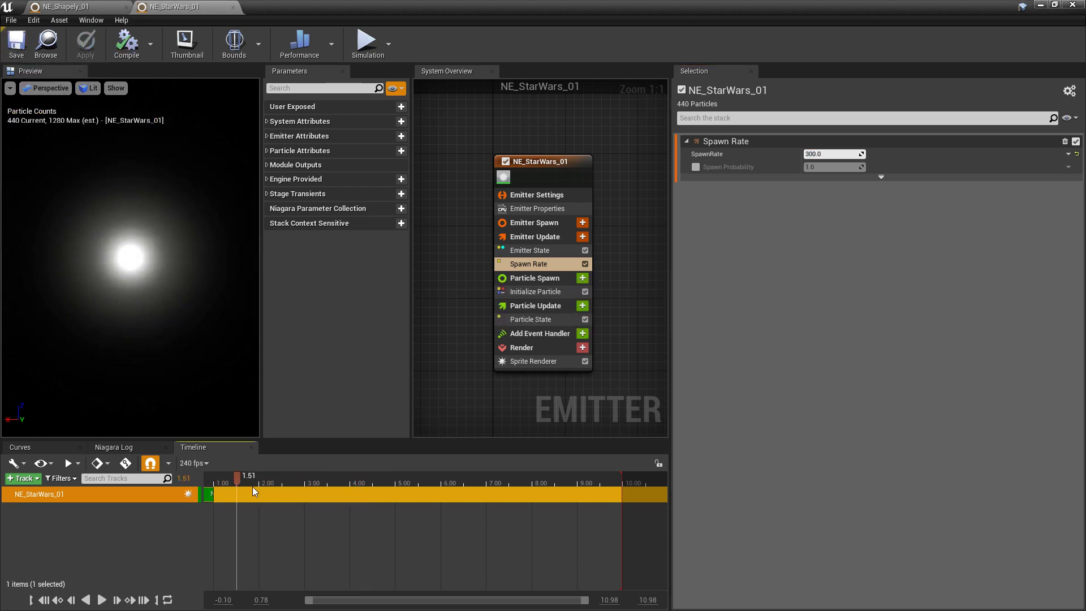
Set Initialize Particle's Sprite Size Mode to Uniform with Uniform Sprite Size 7
{"action": "left_click", "coordinate": [528, 291]}
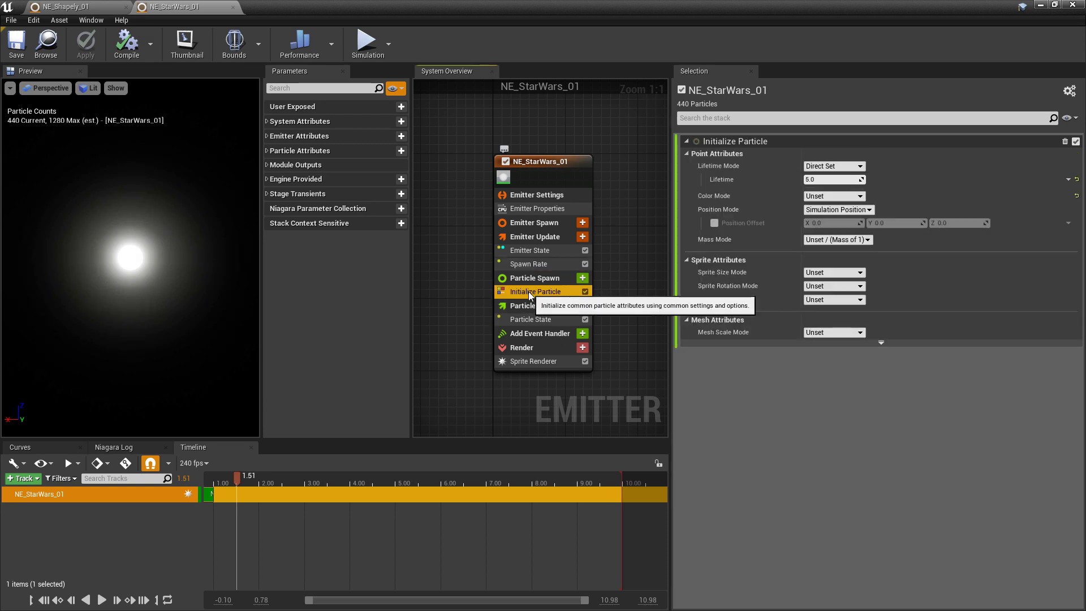
{"action": "left_click", "coordinate": [814, 272]}
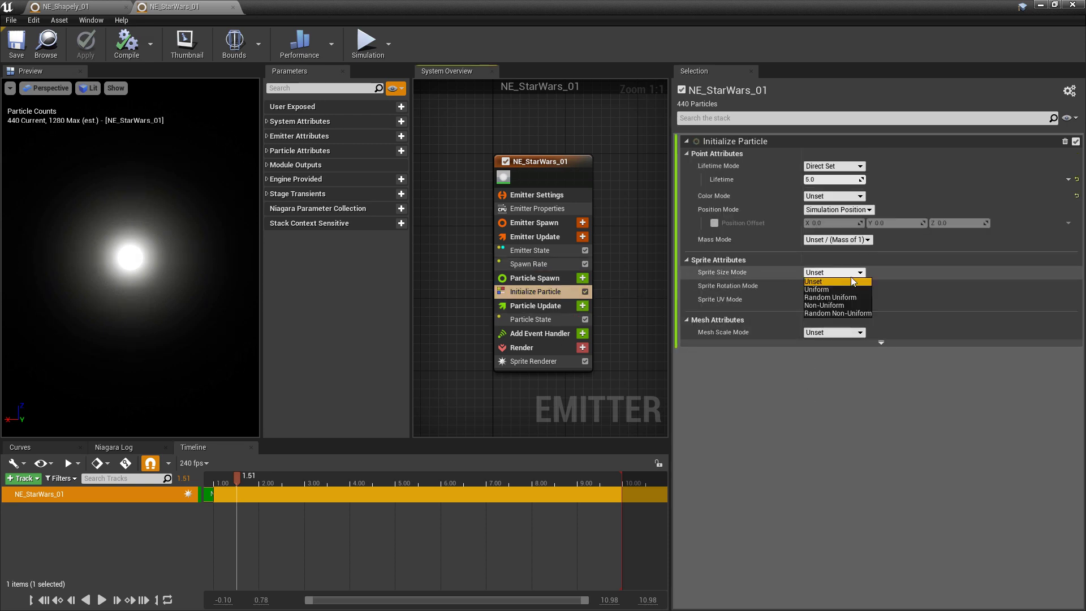
{"action": "left_click", "coordinate": [823, 288]}
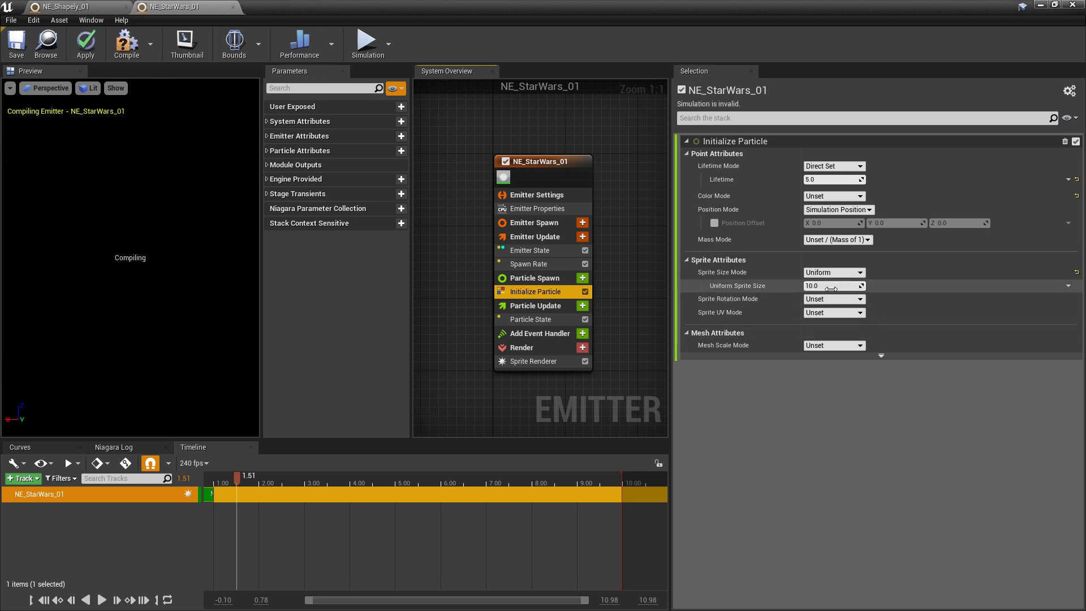
{"action": "left_click", "coordinate": [831, 287]}
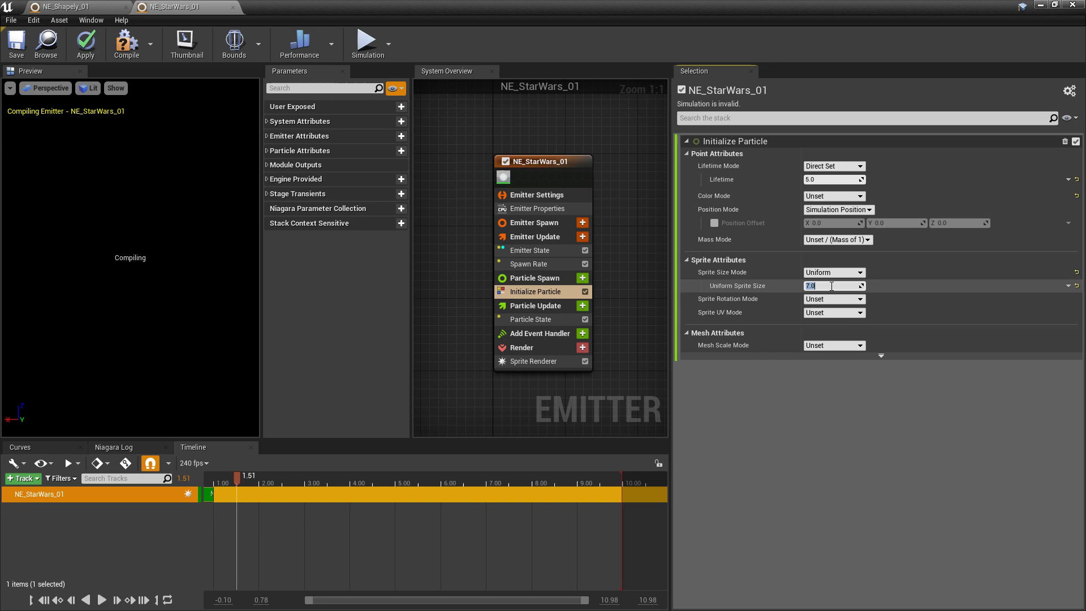
Add a Cylinder Location module to Particle Spawn with height 300 and radius 100
{"action": "left_click", "coordinate": [582, 279]}
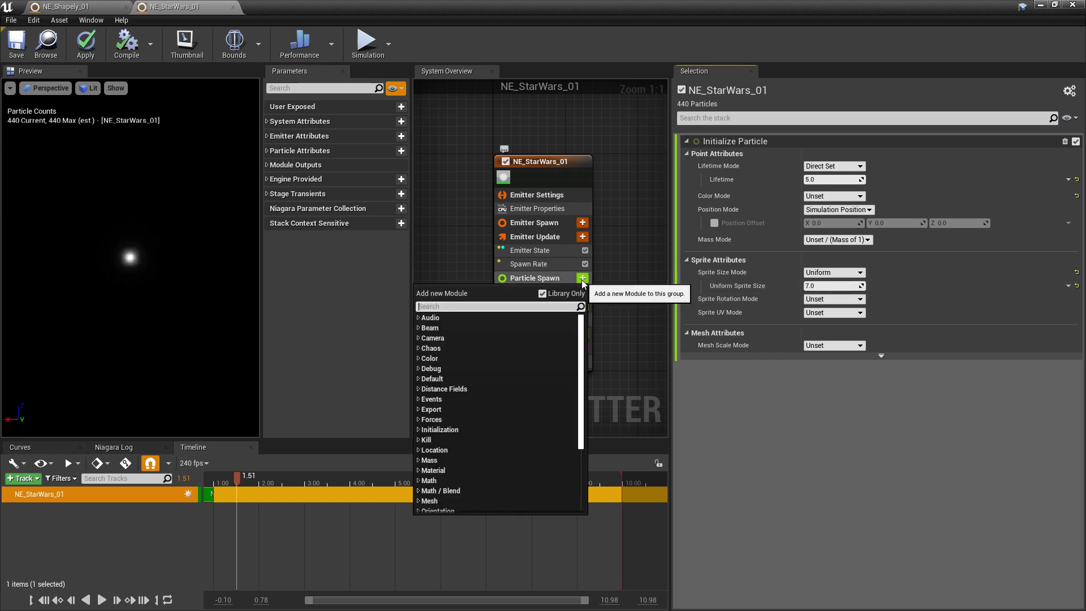
{"action": "left_click", "coordinate": [422, 451]}
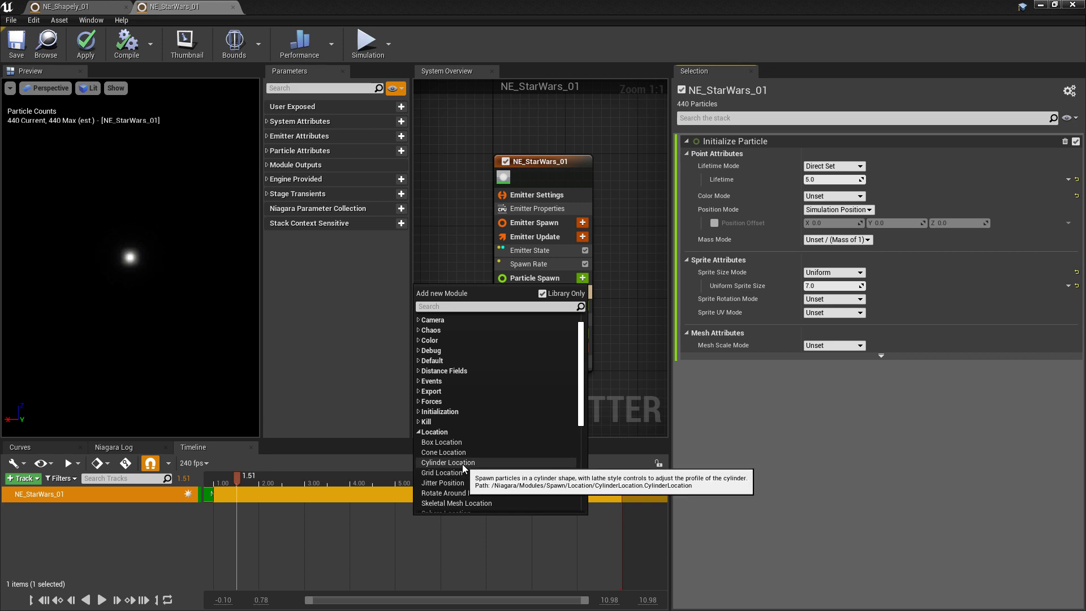
{"action": "left_click", "coordinate": [463, 464]}
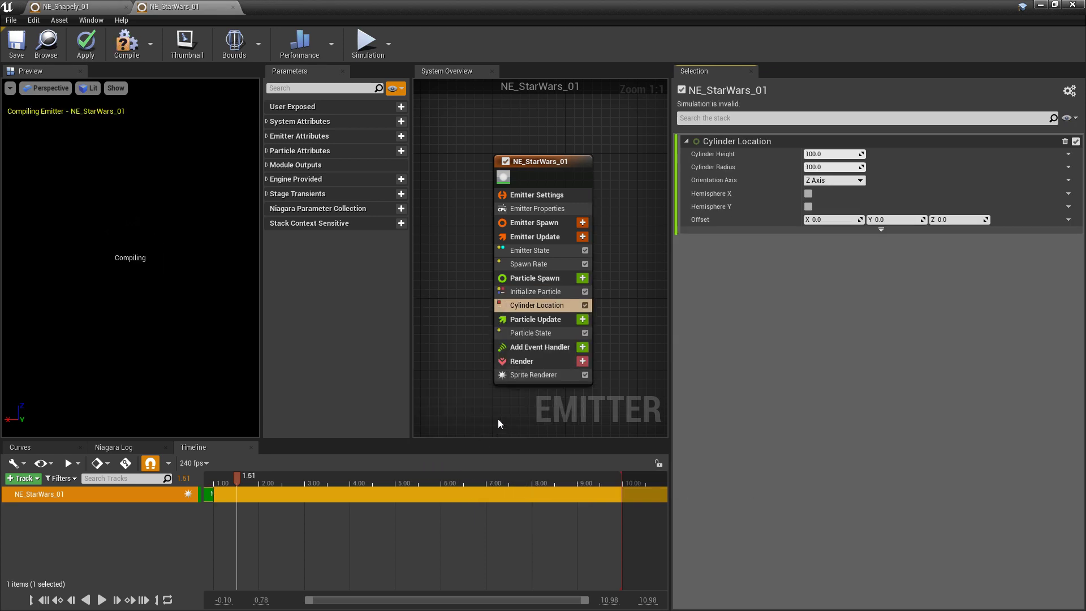
{"action": "left_click", "coordinate": [85, 44]}
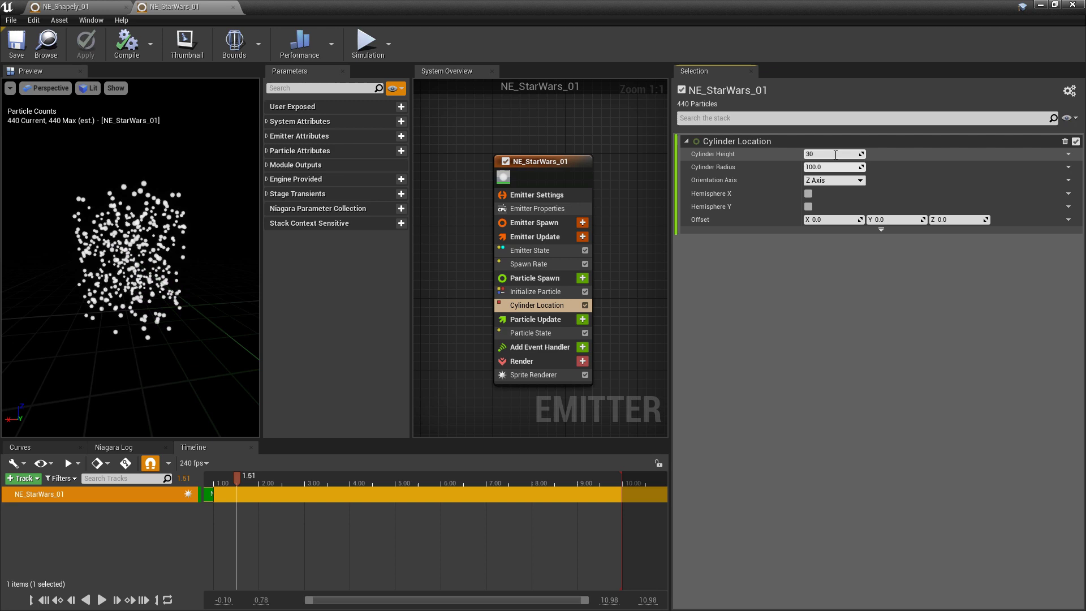
{"action": "type", "text": "0"}
{"action": "key", "text": "Return"}
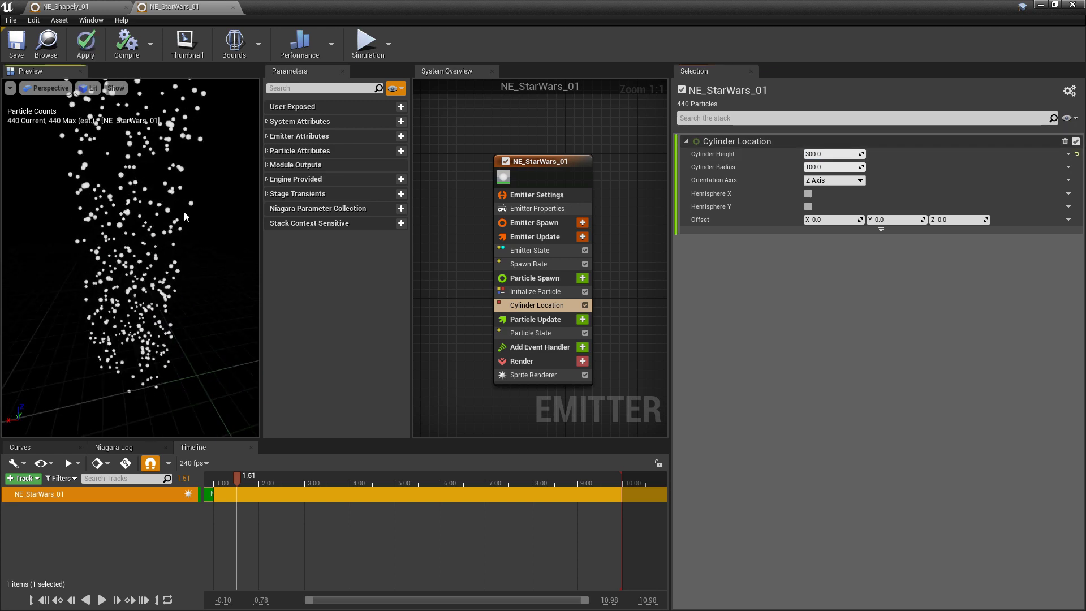
{"action": "left_click_drag", "start_coordinate": [184, 217], "coordinate": [184, 176]}
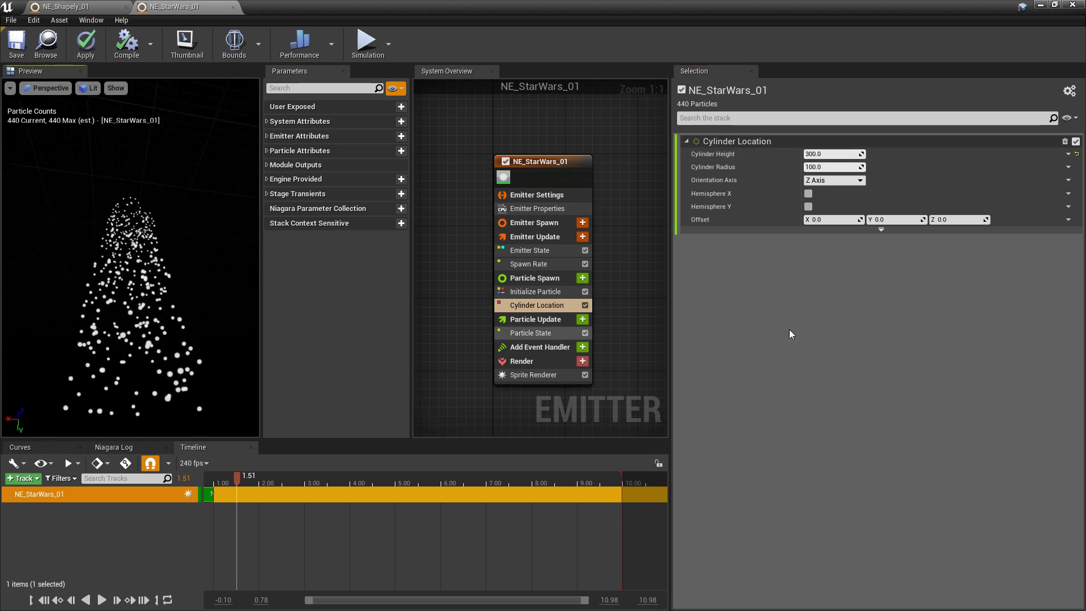
Enable Surface Only Band Thickness (5.0) on Cylinder Location, disable endcaps, and save
{"action": "left_click", "coordinate": [880, 229]}
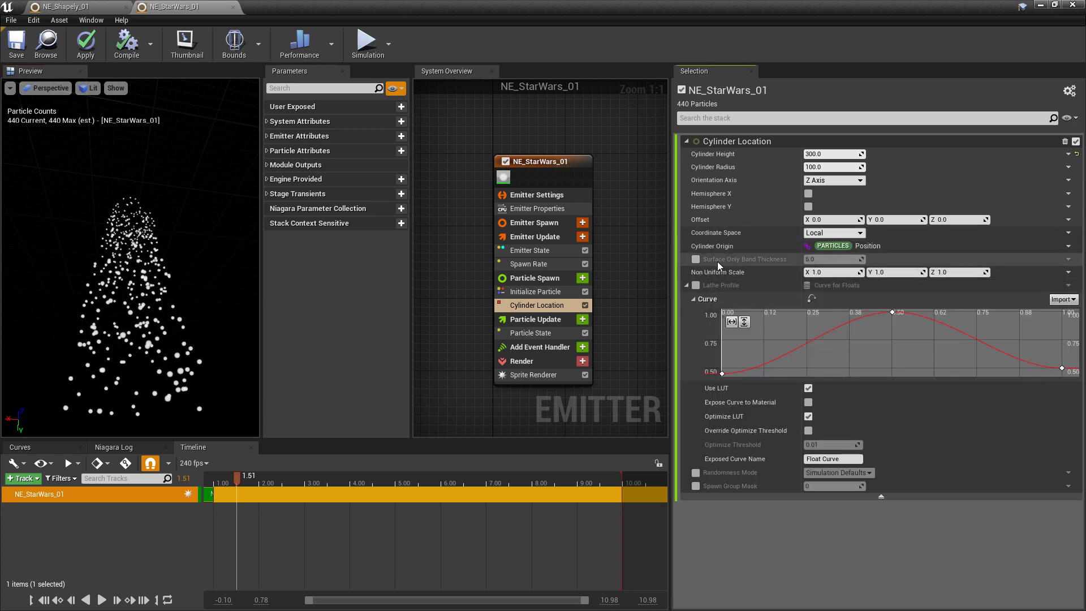
{"action": "left_click", "coordinate": [695, 259]}
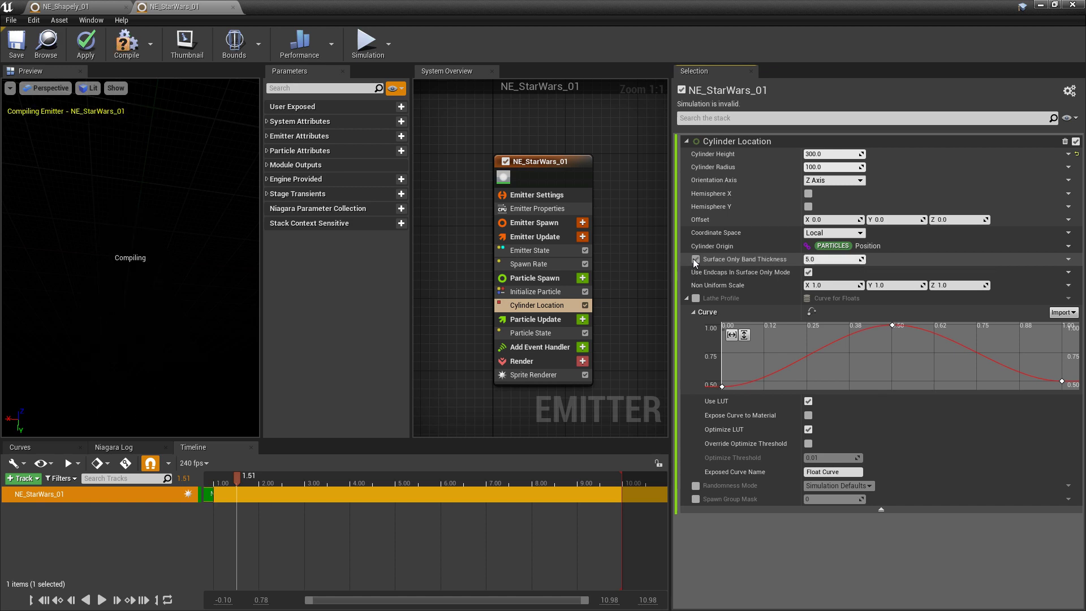
{"action": "left_click", "coordinate": [695, 259]}
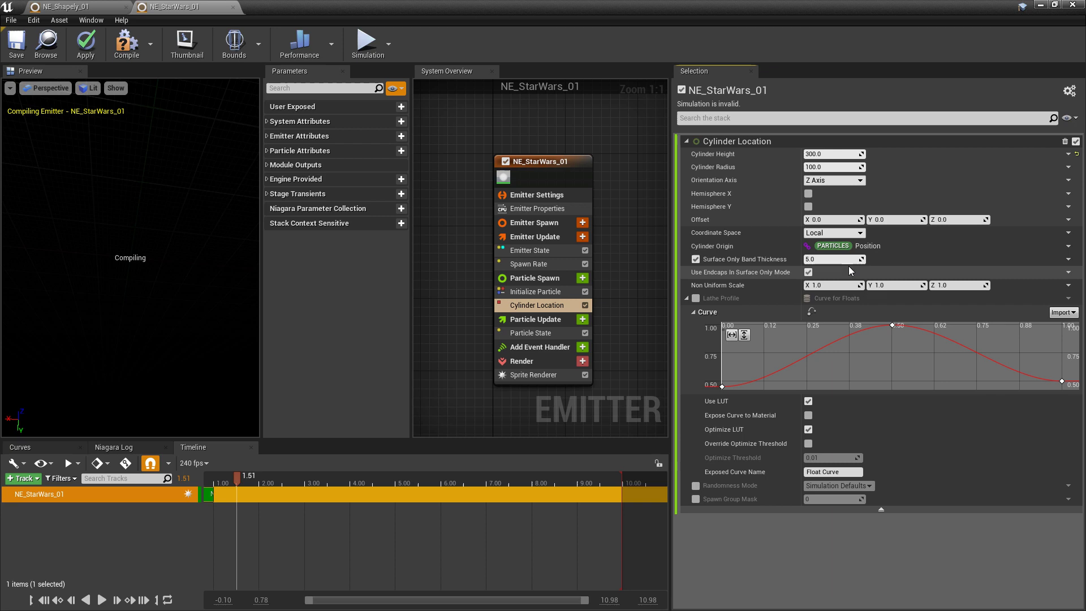
{"action": "left_click", "coordinate": [21, 40]}
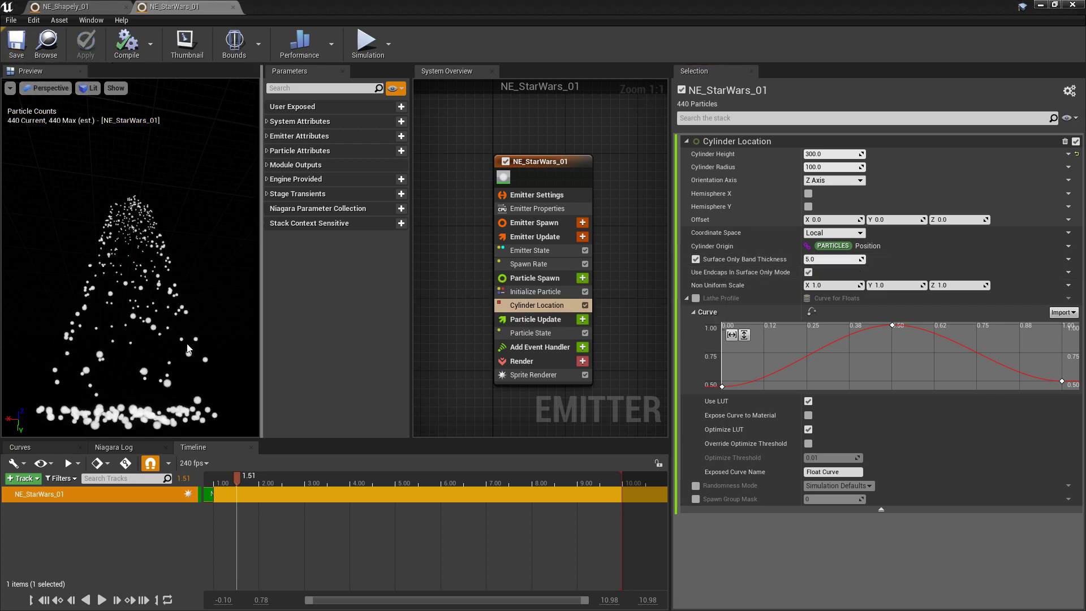
{"action": "left_click", "coordinate": [808, 273]}
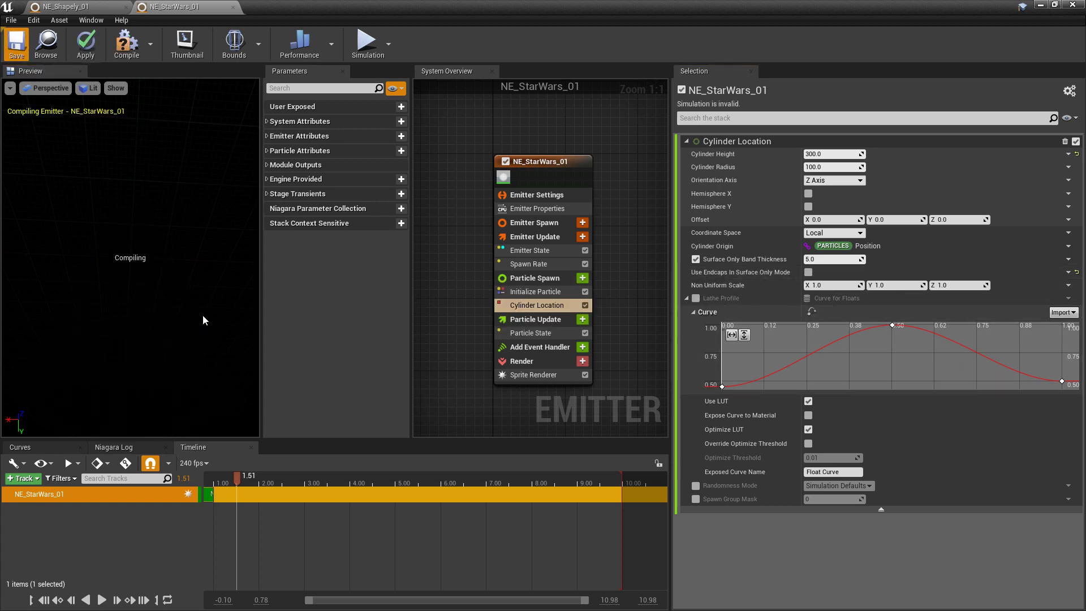
{"action": "left_click_drag", "start_coordinate": [130, 254], "coordinate": [130, 316]}
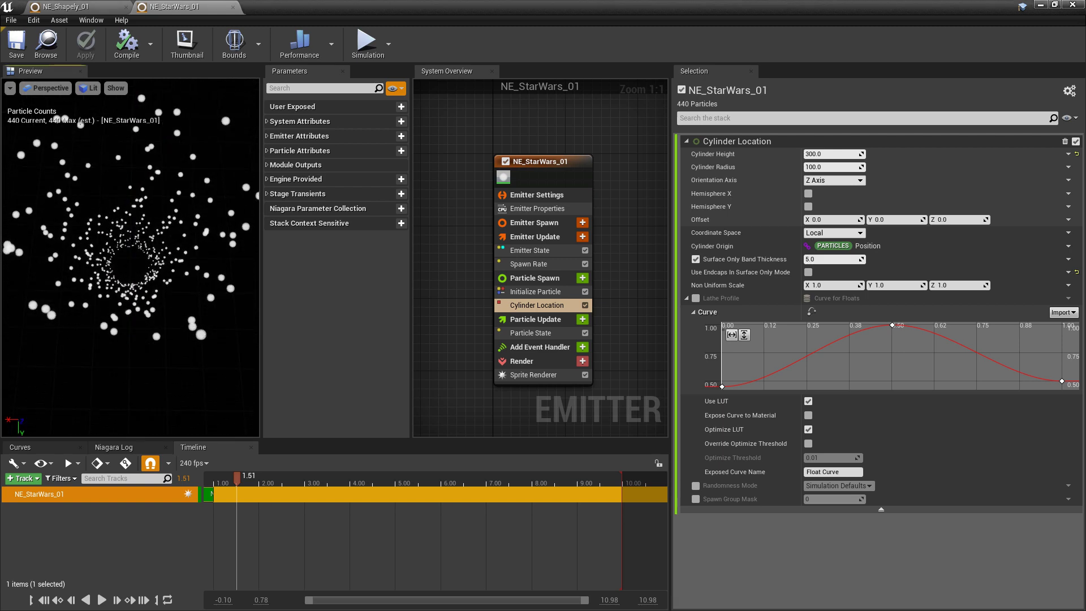
Add an Add Velocity module to Particle Update, resolving the Solve Forces and Velocity dependency, and save
{"action": "left_click", "coordinate": [582, 319]}
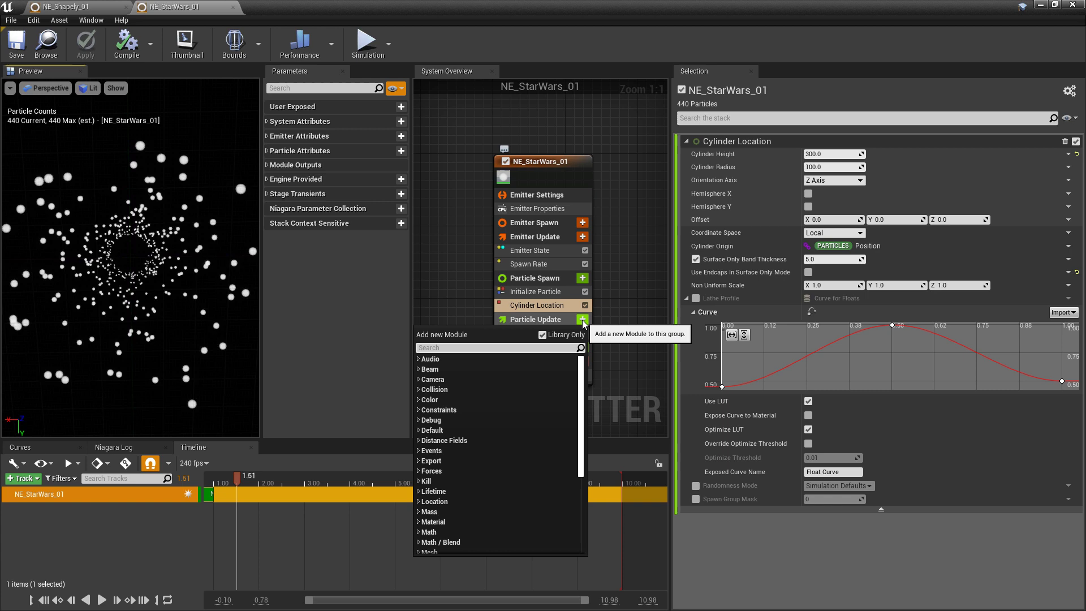
{"action": "type", "text": "add"}
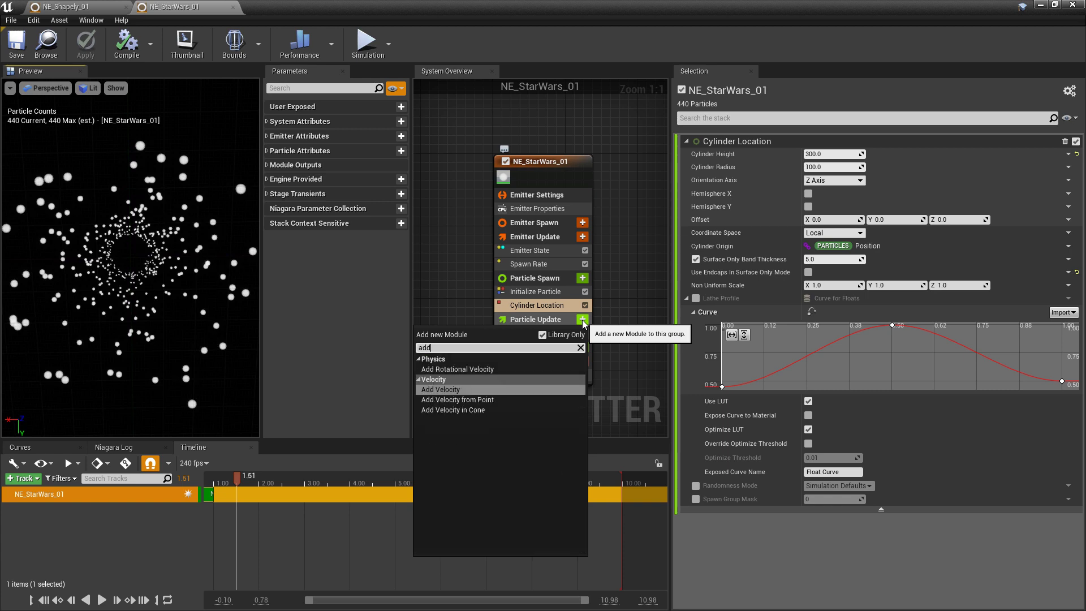
{"action": "left_click", "coordinate": [464, 390]}
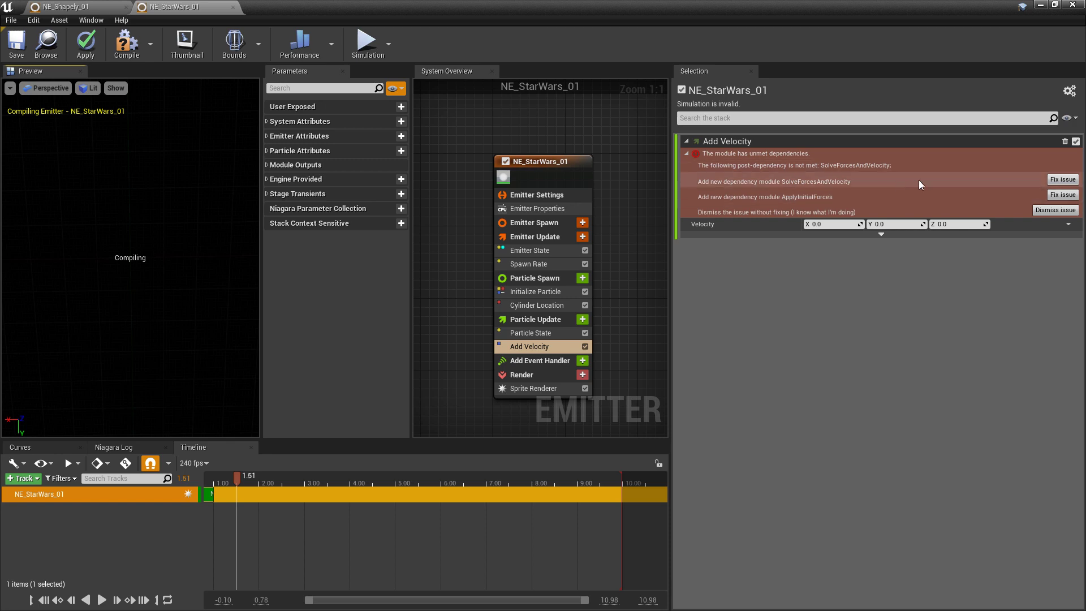
{"action": "left_click", "coordinate": [1063, 181]}
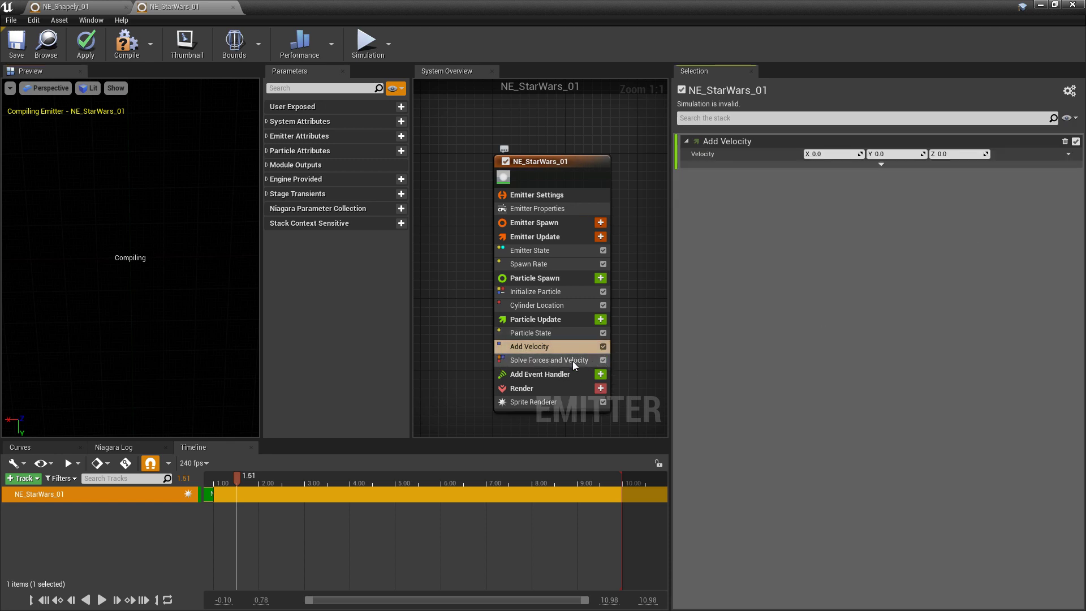
{"action": "left_click", "coordinate": [16, 44]}
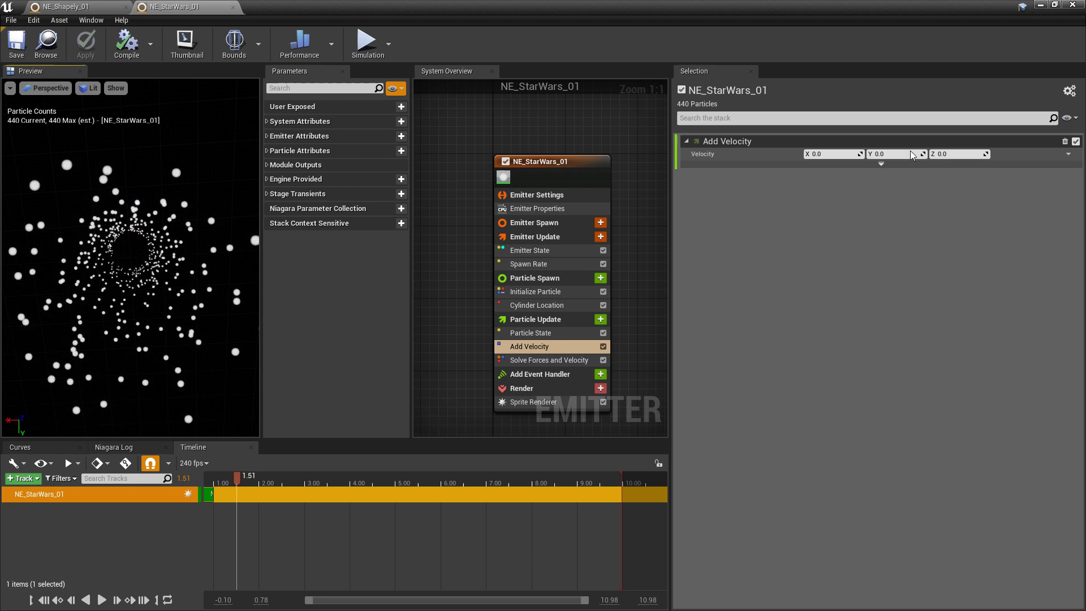
Set the Add Velocity Z value to -10 and replay the simulation from the start
{"action": "left_click", "coordinate": [956, 157]}
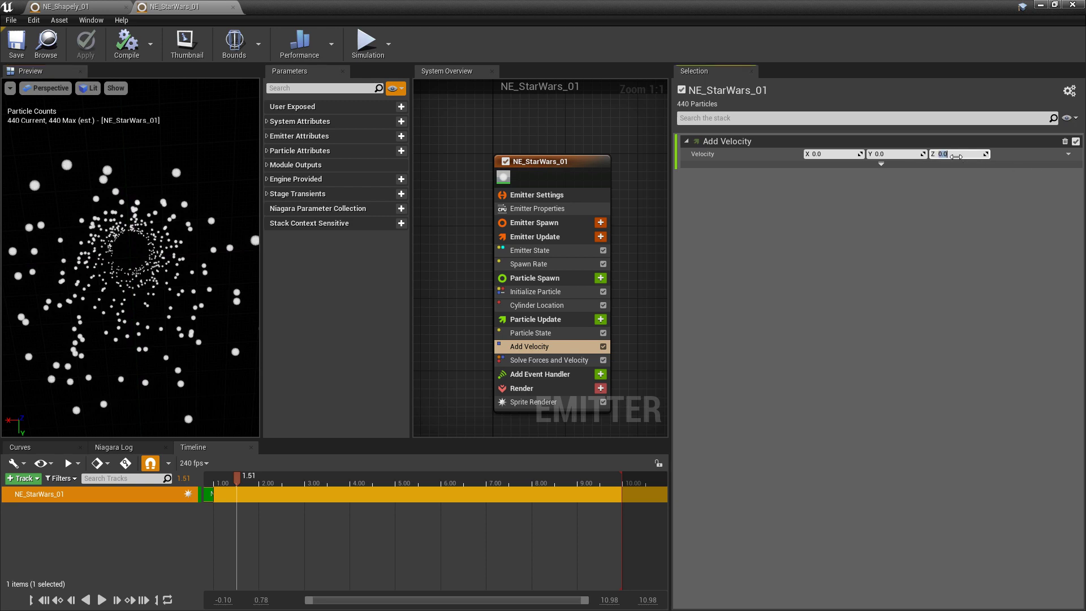
{"action": "type", "text": "-10"}
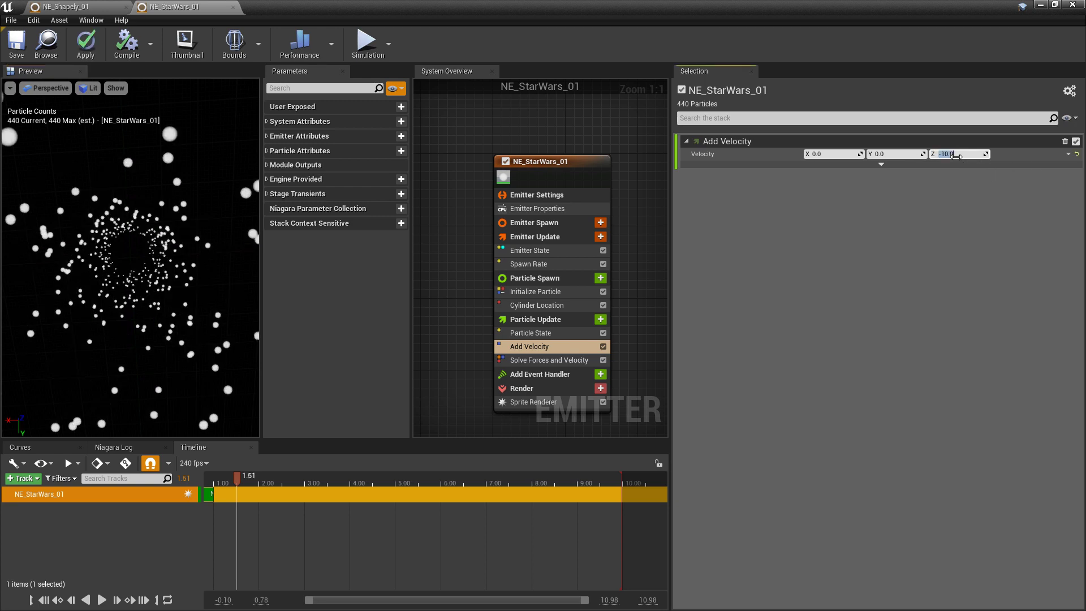
{"action": "key", "text": "Return"}
{"action": "left_click_drag", "start_coordinate": [236, 478], "coordinate": [205, 490]}
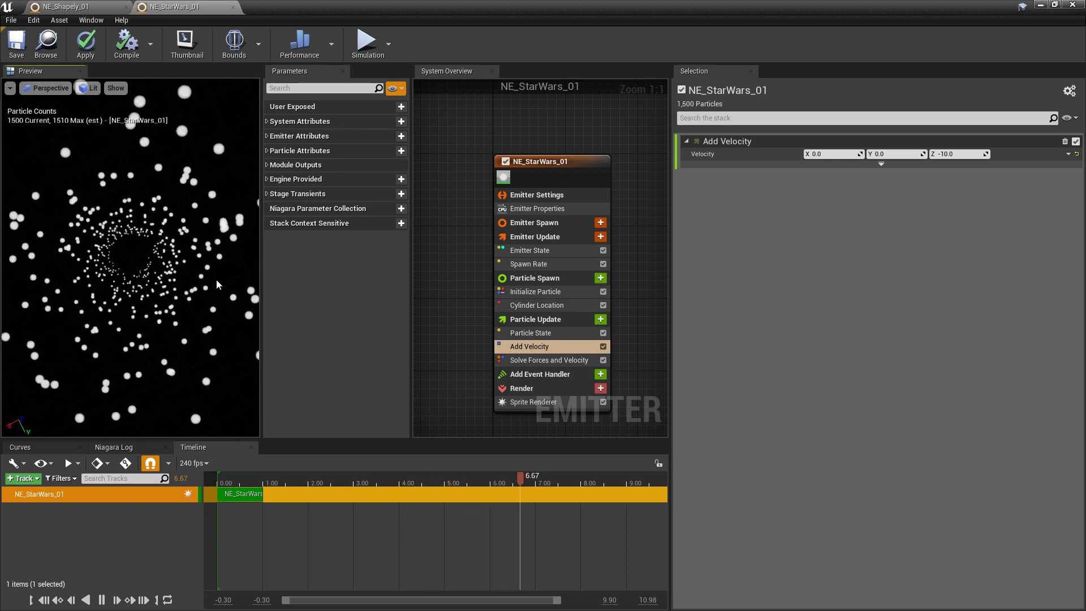
{"action": "left_click_drag", "start_coordinate": [326, 479], "coordinate": [231, 479]}
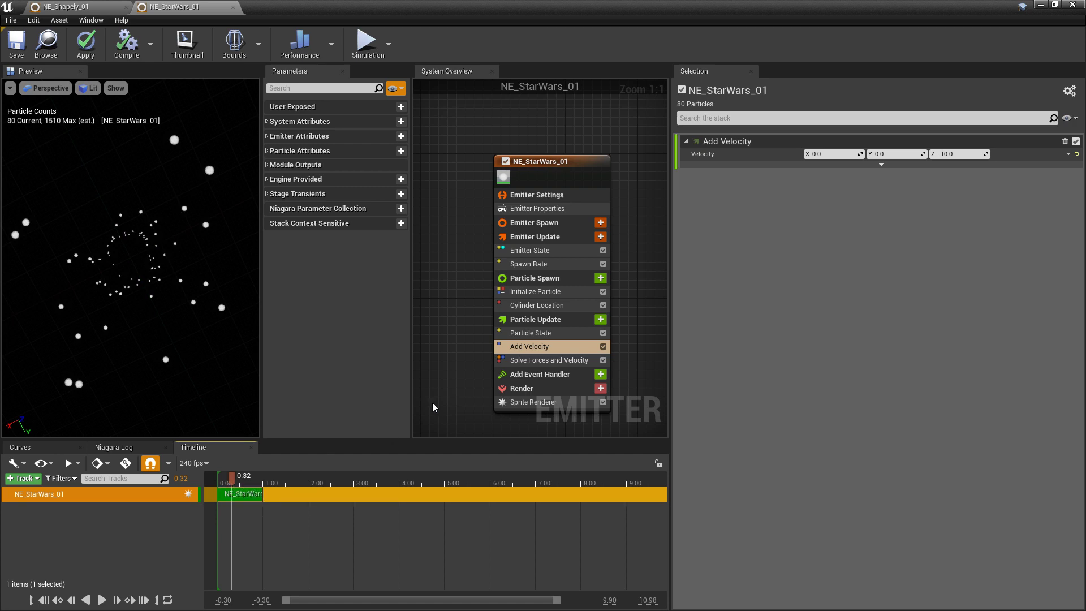
Add Scale Sprite Size by Speed to Particle Update with min and max X scale 0.5
{"action": "left_click", "coordinate": [600, 320]}
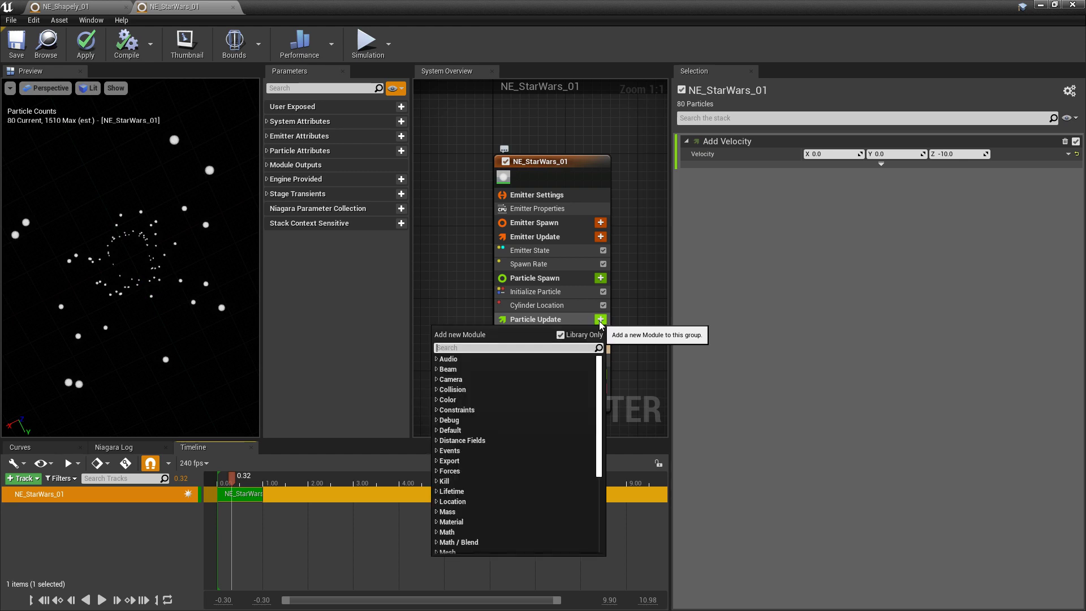
{"action": "type", "text": "scale"}
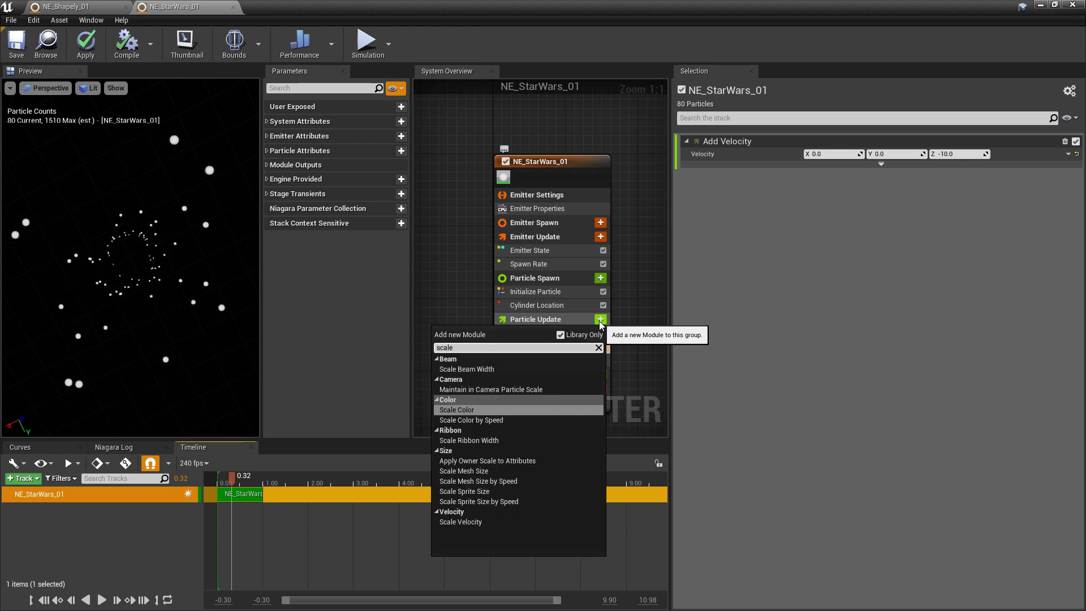
{"action": "left_click", "coordinate": [486, 502]}
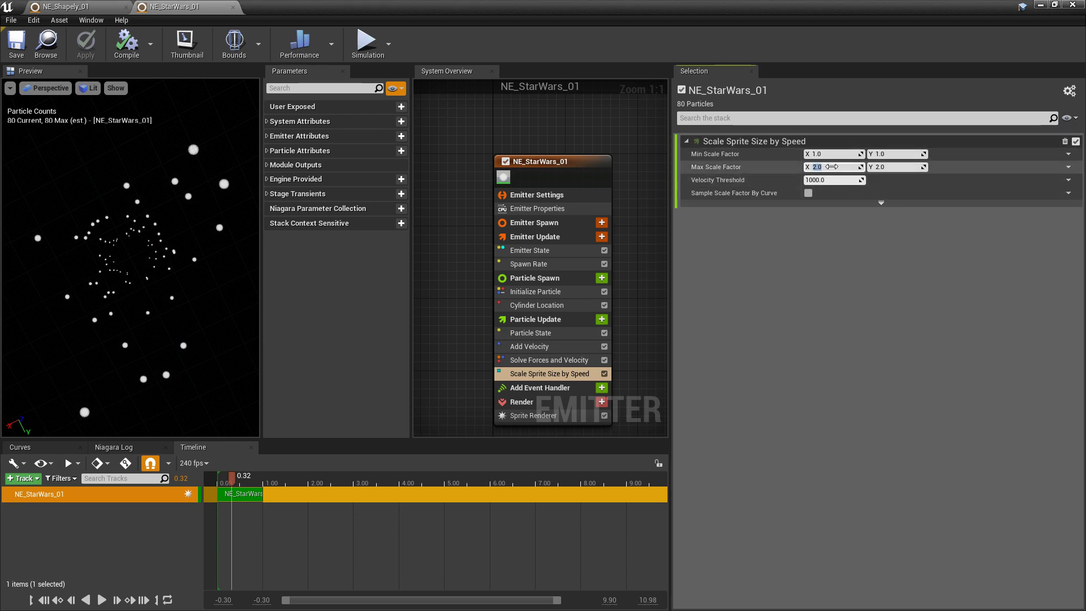
{"action": "type", "text": "0.5"}
{"action": "key", "text": "Return"}
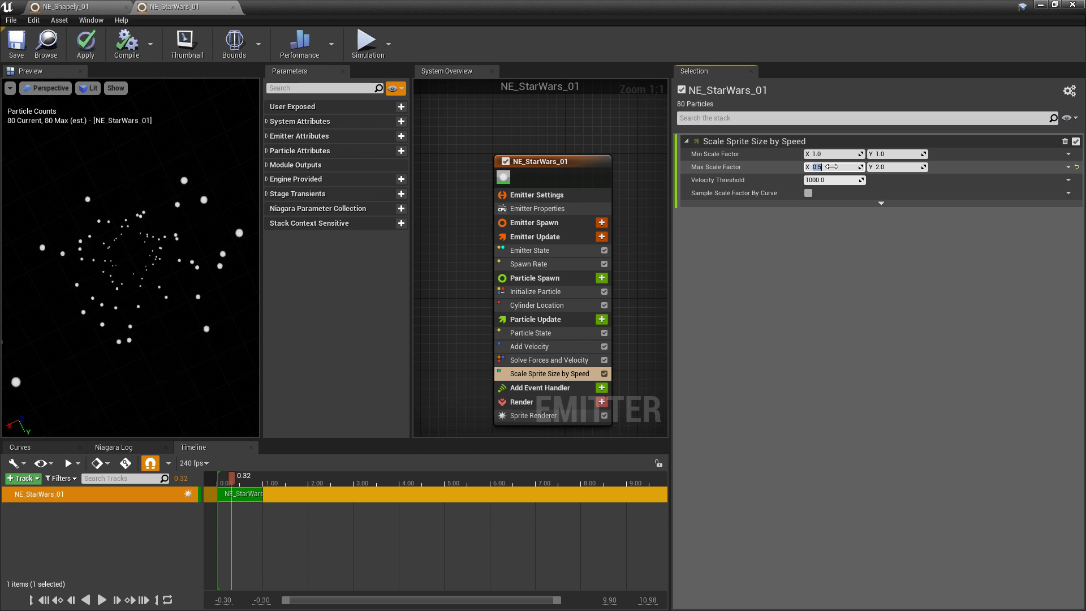
{"action": "left_click", "coordinate": [827, 153]}
{"action": "type", "text": "0.5"}
{"action": "key", "text": "Return"}
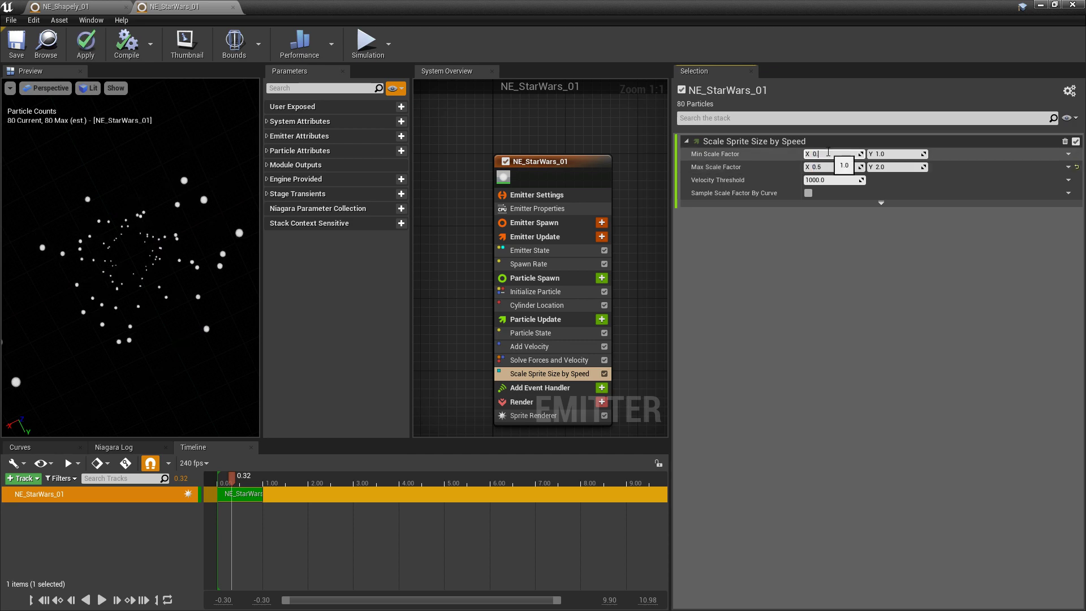
Set the Y scale factors to min 5 and max 15, then rewind the simulation
{"action": "left_click", "coordinate": [886, 167]}
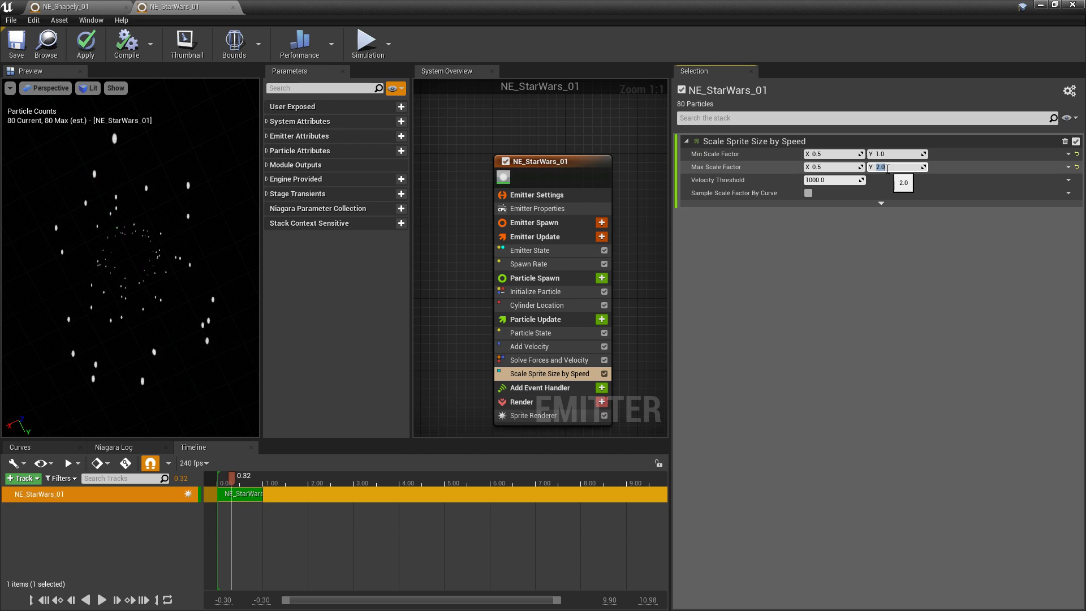
{"action": "key", "text": "Return"}
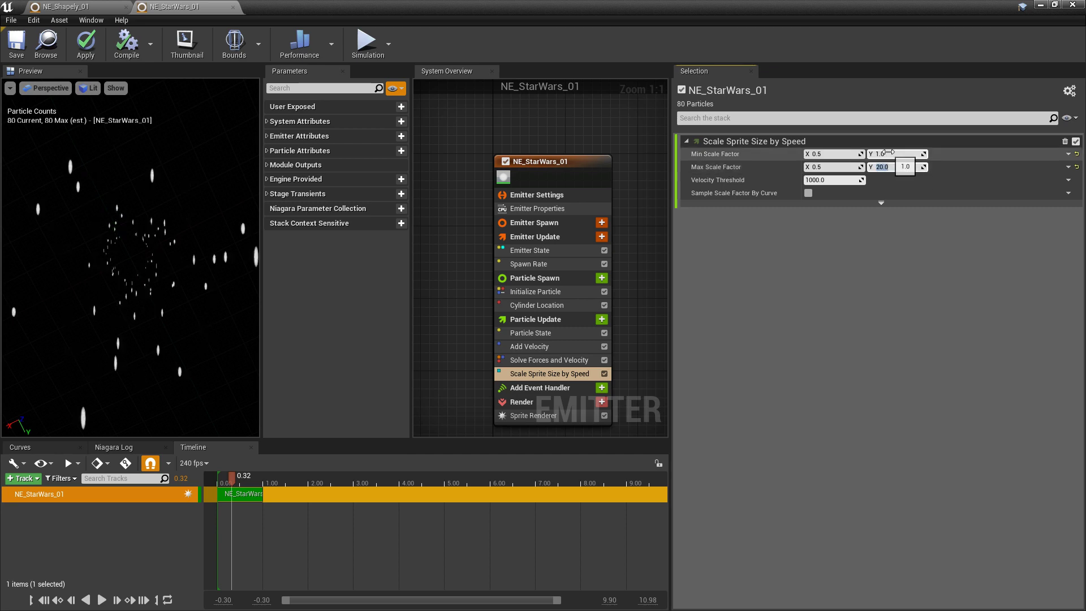
{"action": "left_click", "coordinate": [886, 153]}
{"action": "type", "text": "10"}
{"action": "key", "text": "Return"}
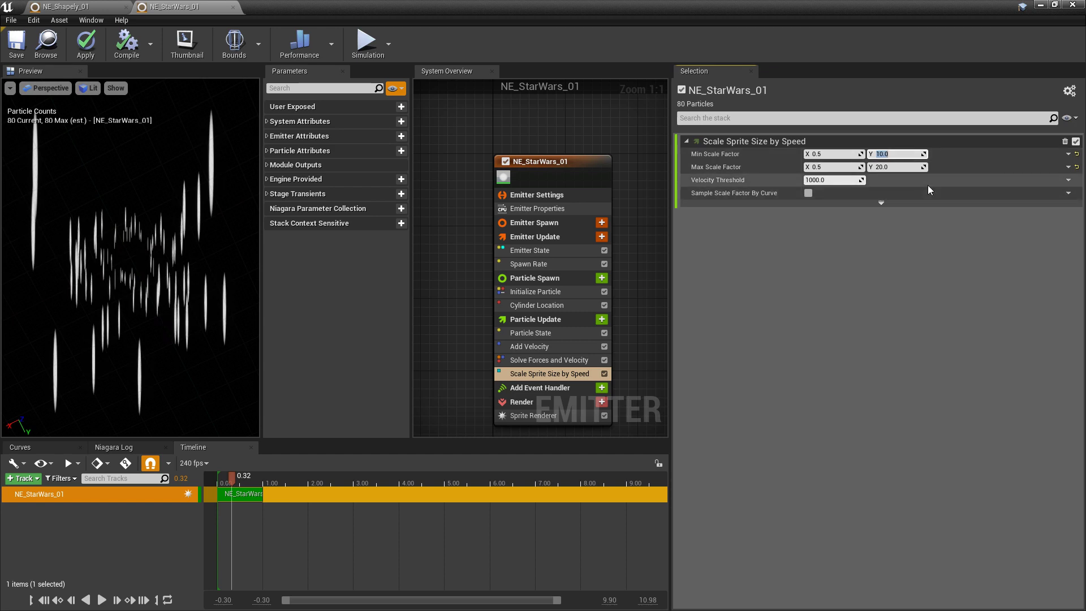
{"action": "type", "text": "5"}
{"action": "key", "text": "Return"}
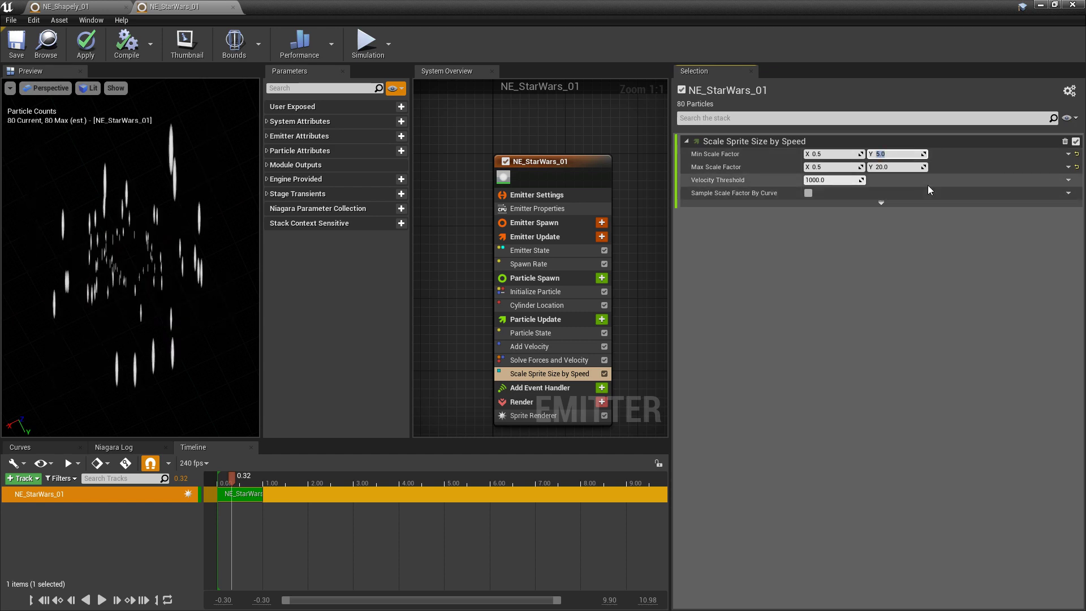
{"action": "left_click", "coordinate": [898, 166]}
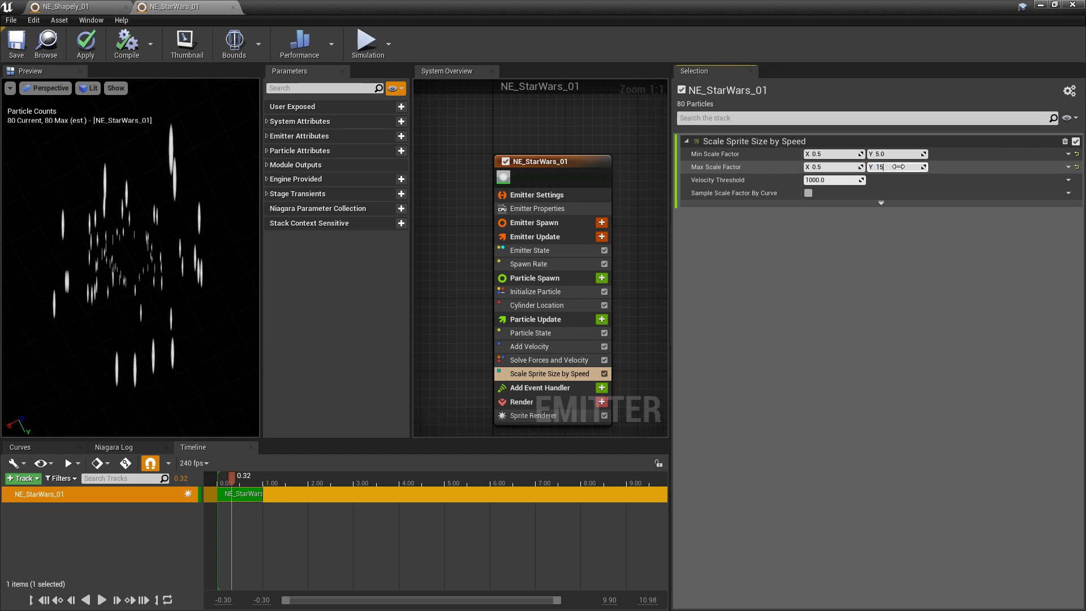
{"action": "type", "text": "15"}
{"action": "key", "text": "Return"}
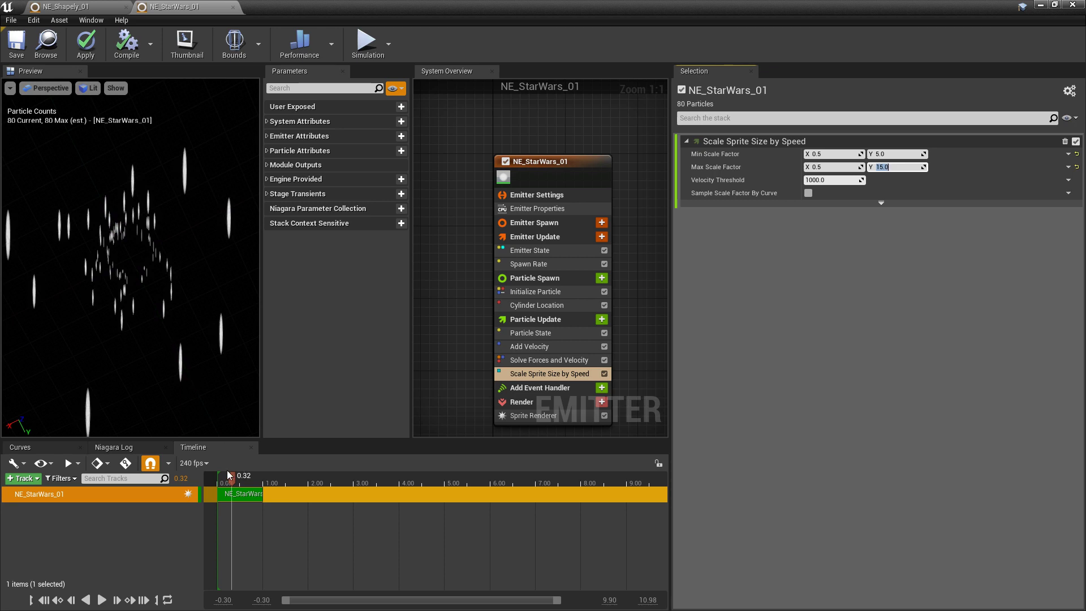
{"action": "left_click_drag", "start_coordinate": [226, 475], "coordinate": [214, 489]}
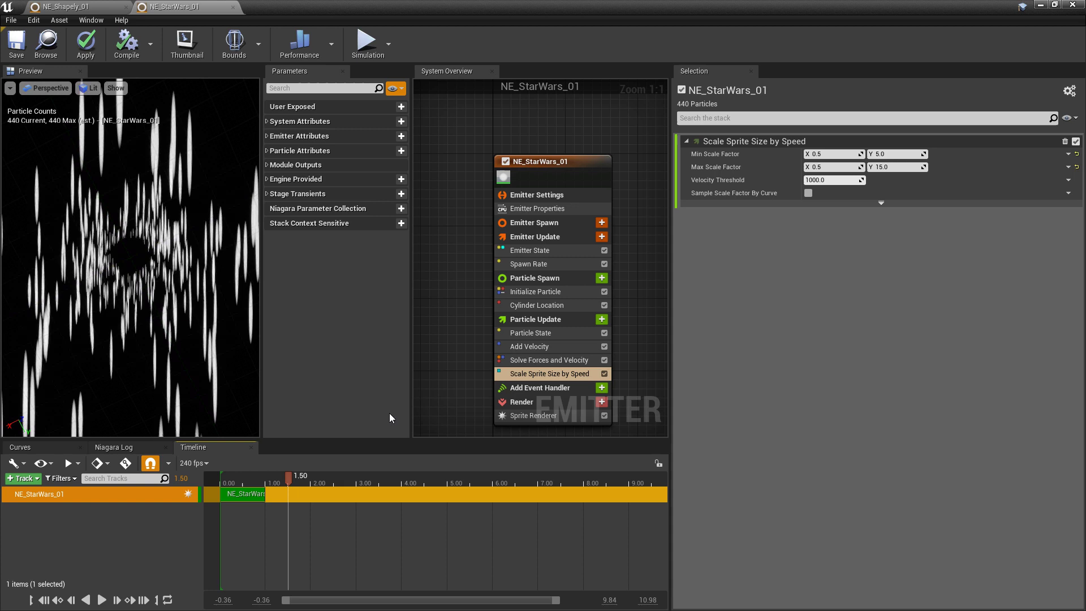
Set the Sprite Renderer alignment to Velocity Aligned and replay the simulation from the start
{"action": "left_click", "coordinate": [553, 415]}
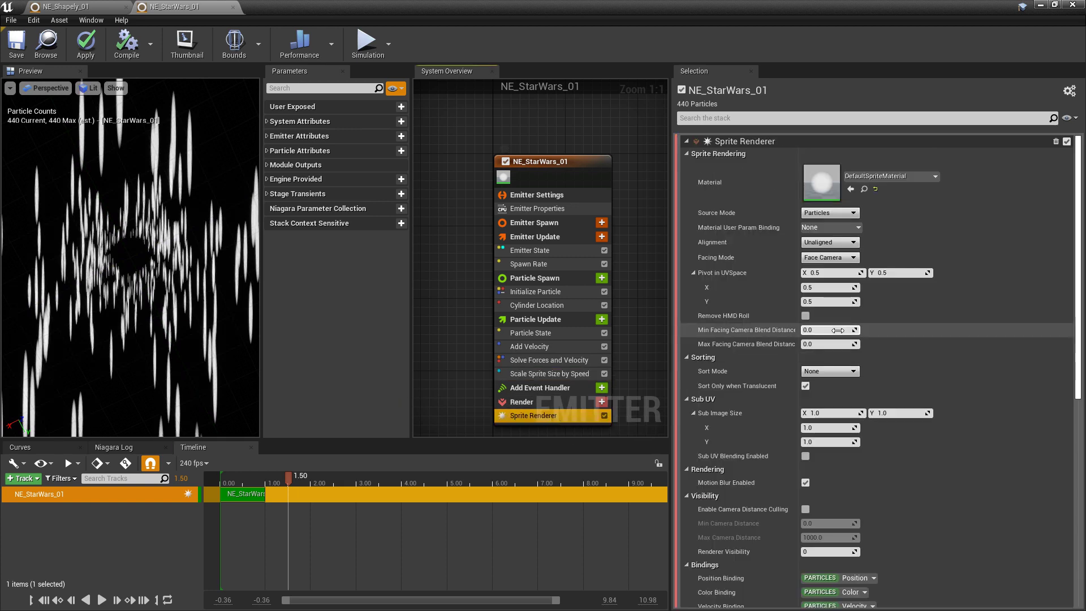
{"action": "left_click", "coordinate": [832, 242]}
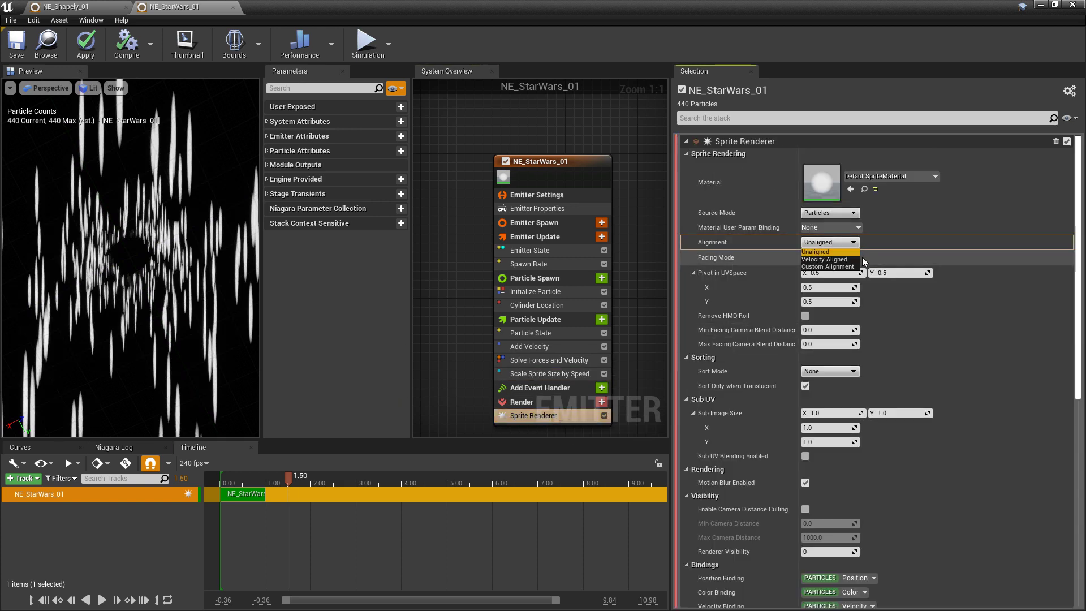
{"action": "left_click", "coordinate": [823, 259]}
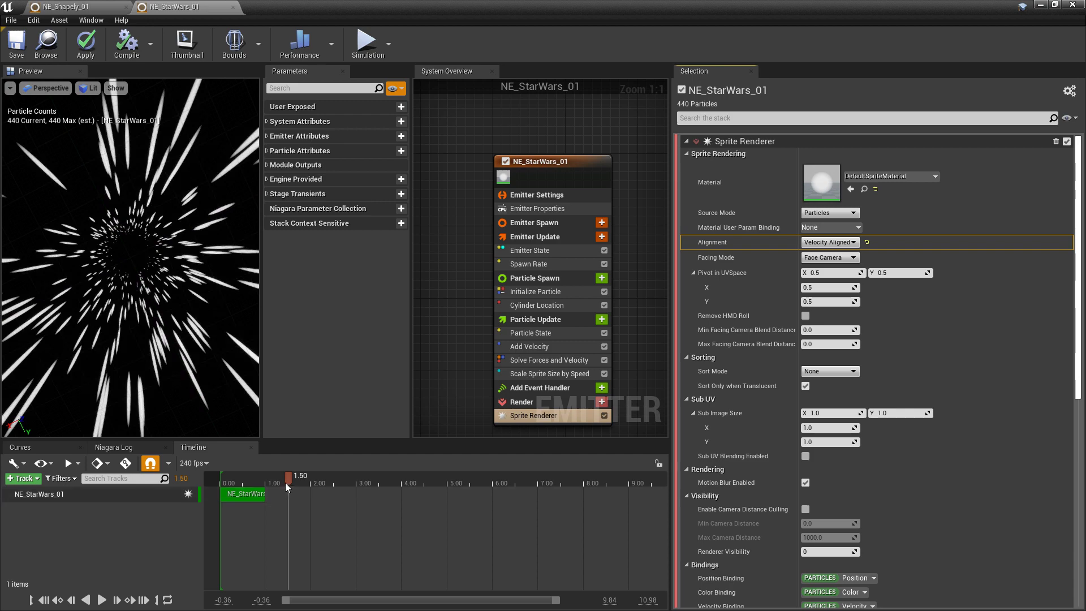
{"action": "left_click_drag", "start_coordinate": [287, 478], "coordinate": [211, 497]}
{"action": "key", "text": "space"}
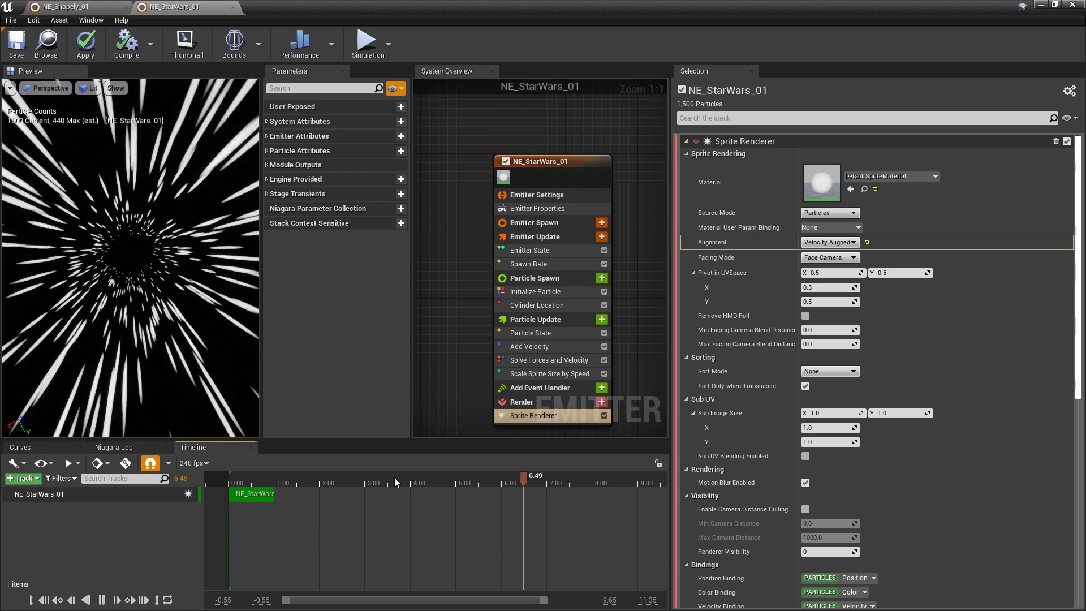
Enable Lathe Profile on Cylinder Location, save the recompiled emitter, and check the preview
{"action": "left_click", "coordinate": [548, 304]}
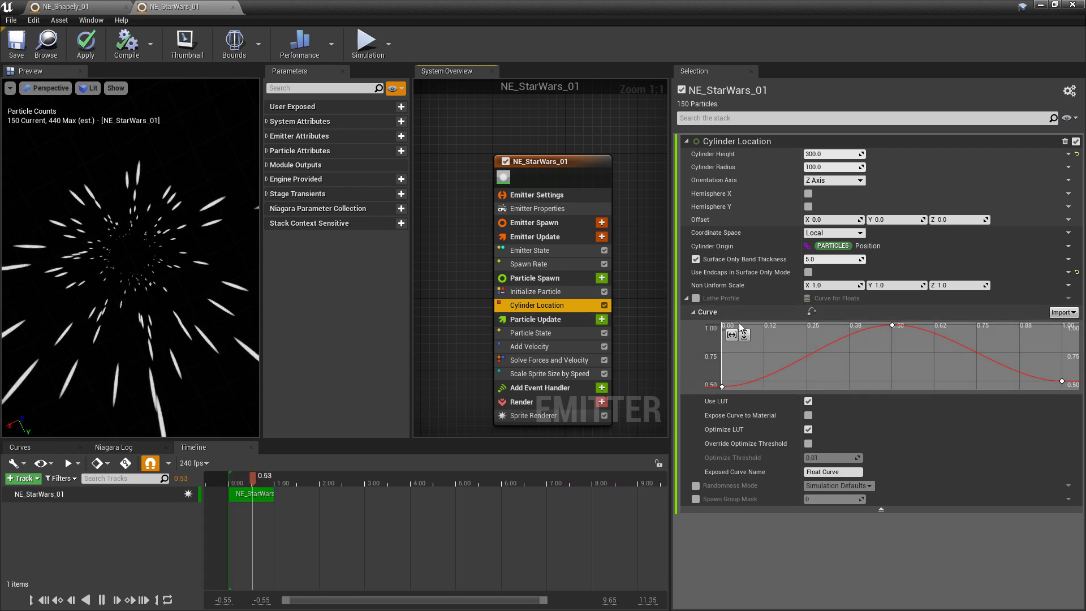
{"action": "left_click", "coordinate": [696, 299]}
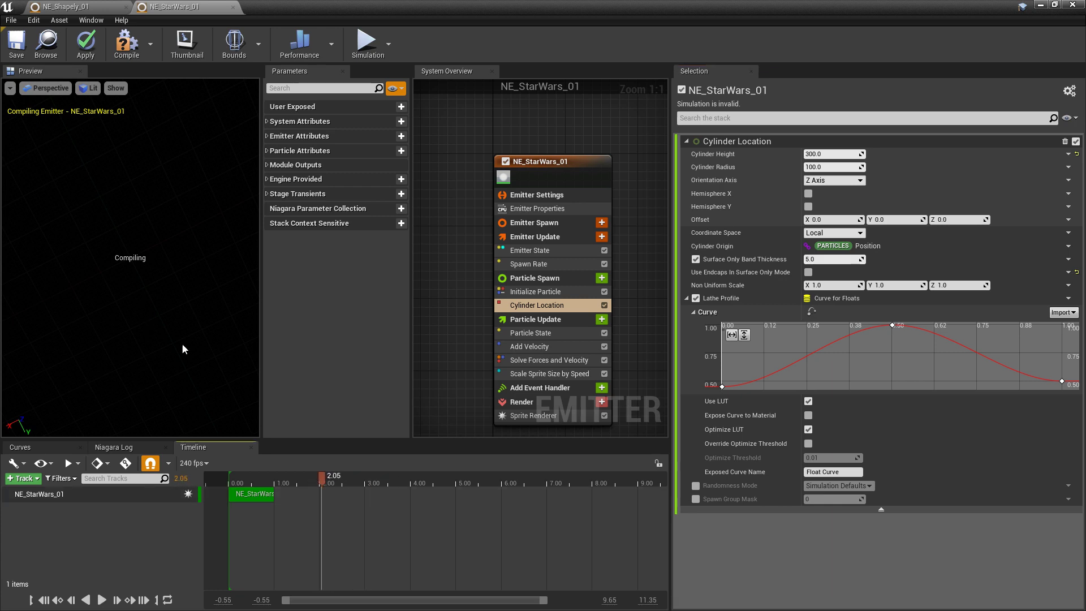
{"action": "left_click", "coordinate": [12, 43]}
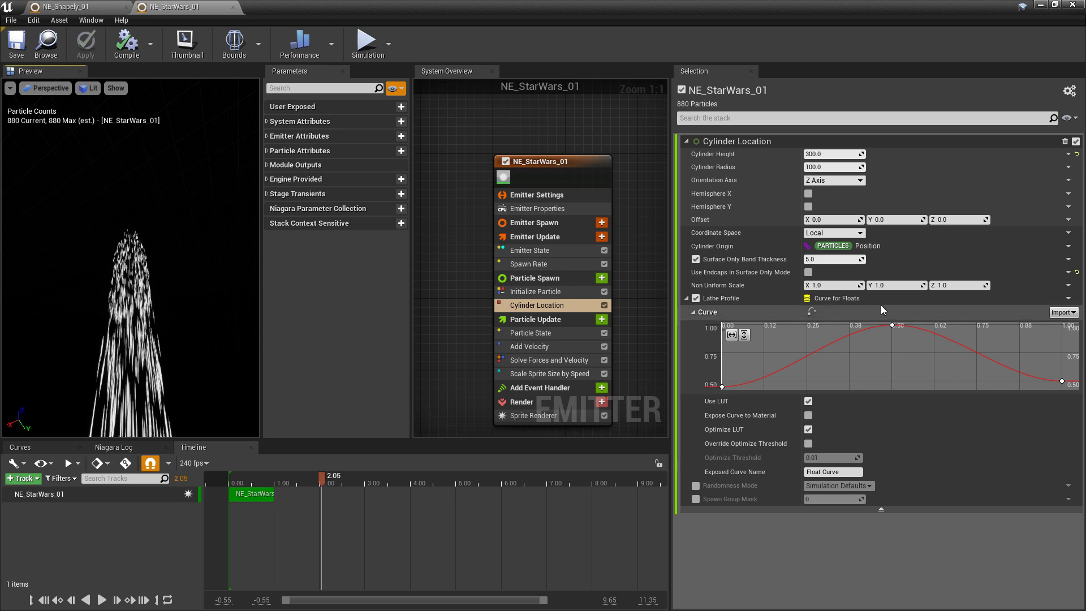
{"action": "left_click_drag", "start_coordinate": [214, 330], "coordinate": [216, 357]}
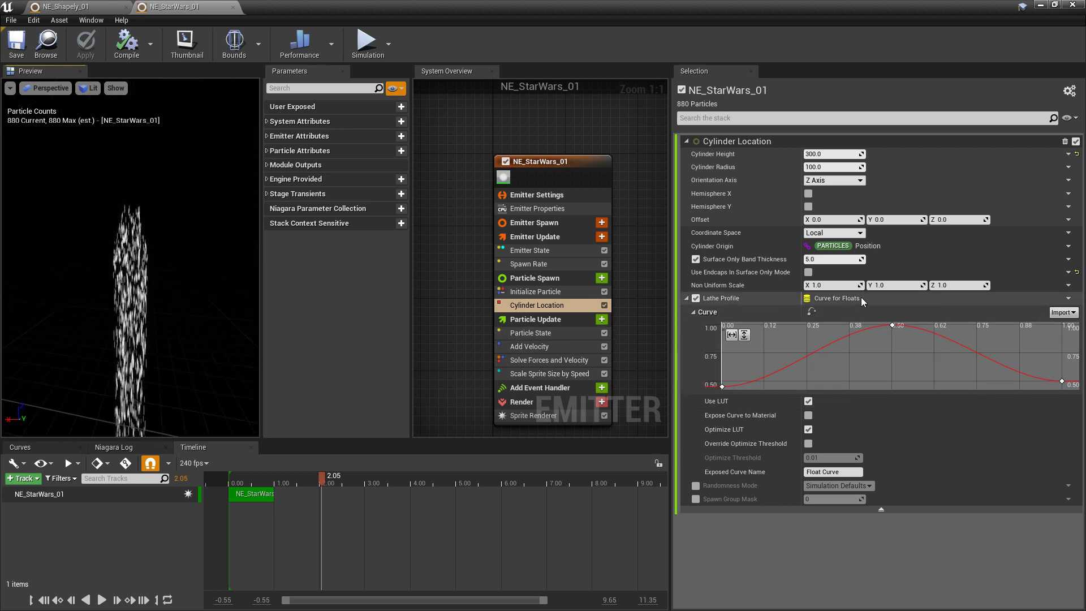
Delete the lathe curve's middle key, raise the first key to about 1, and set the last key to 0.25
{"action": "left_click", "coordinate": [892, 326]}
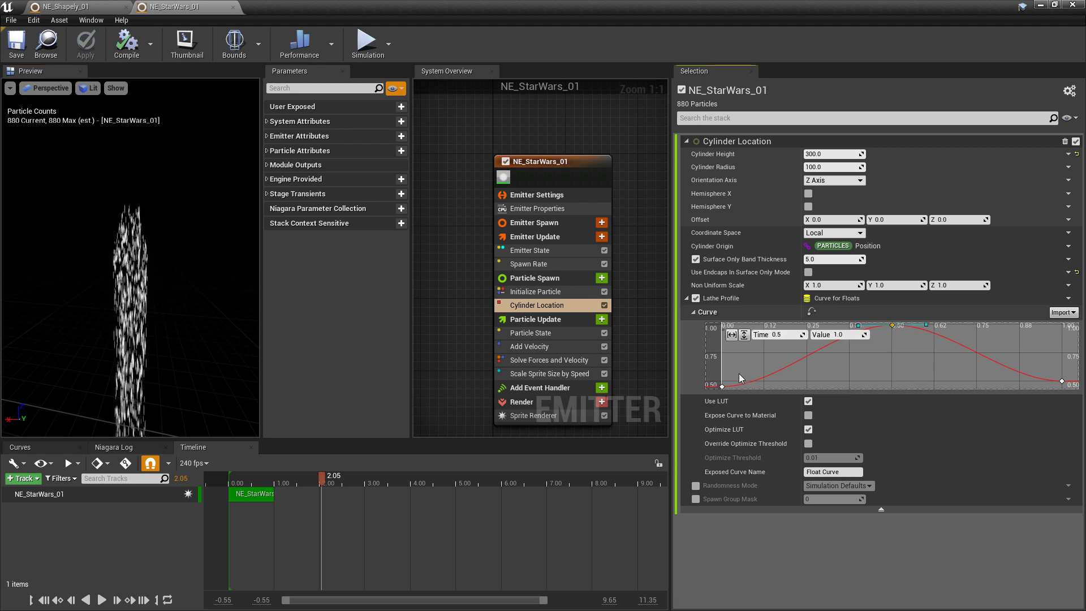
{"action": "key", "text": "Delete"}
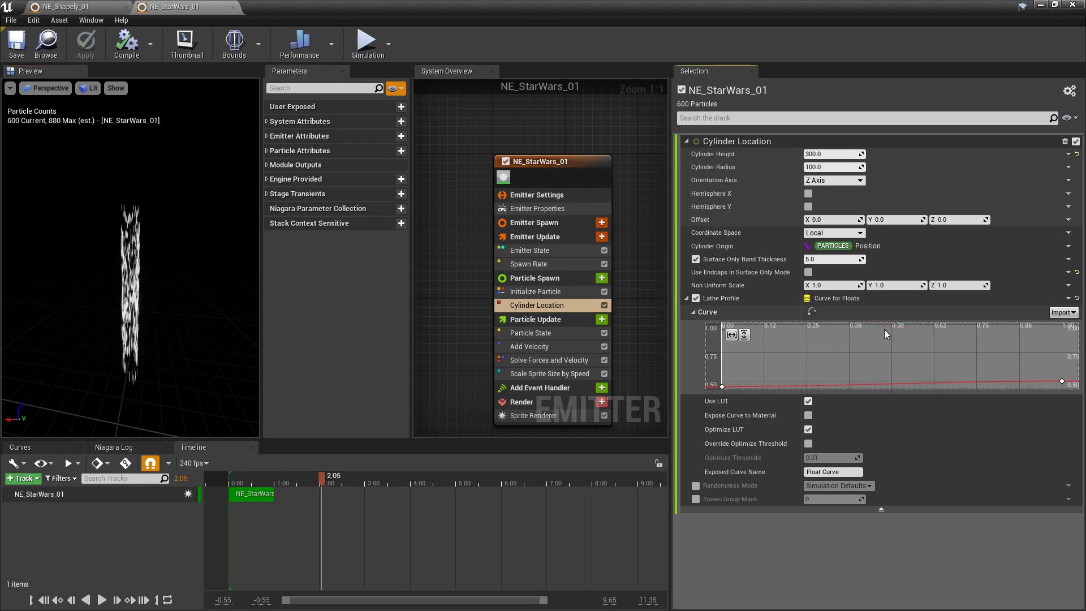
{"action": "left_click_drag", "start_coordinate": [725, 385], "coordinate": [727, 330]}
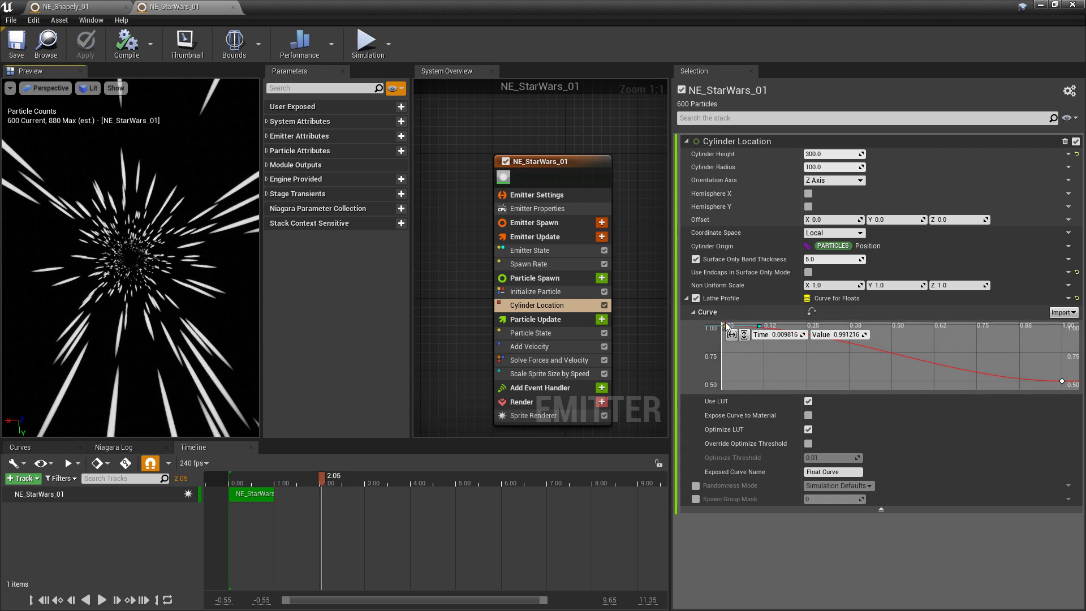
{"action": "left_click_drag", "start_coordinate": [727, 326], "coordinate": [728, 313]}
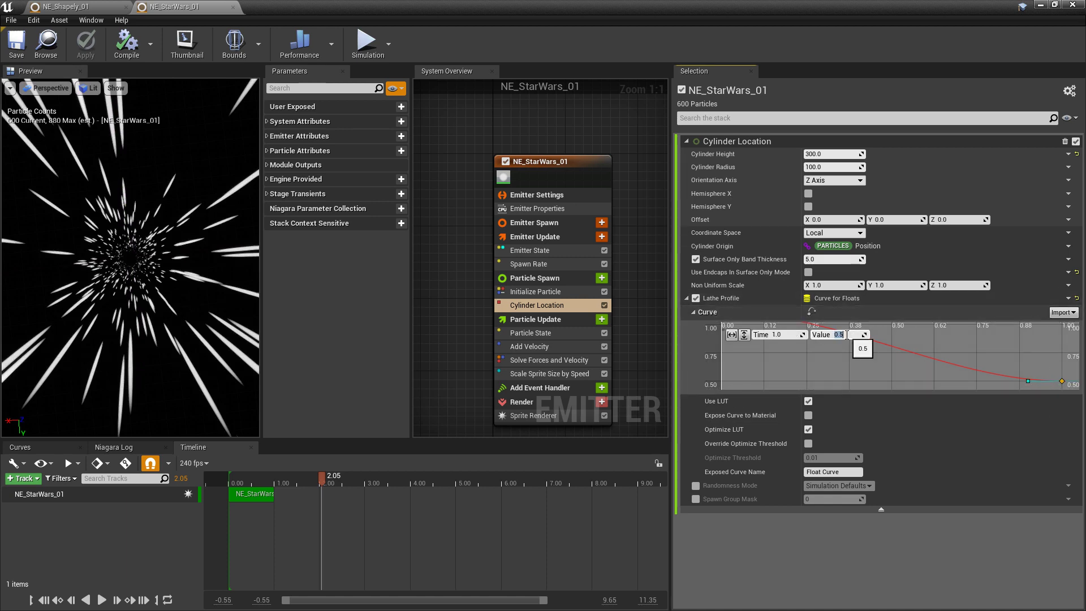
{"action": "type", "text": ".25"}
{"action": "key", "text": "Return"}
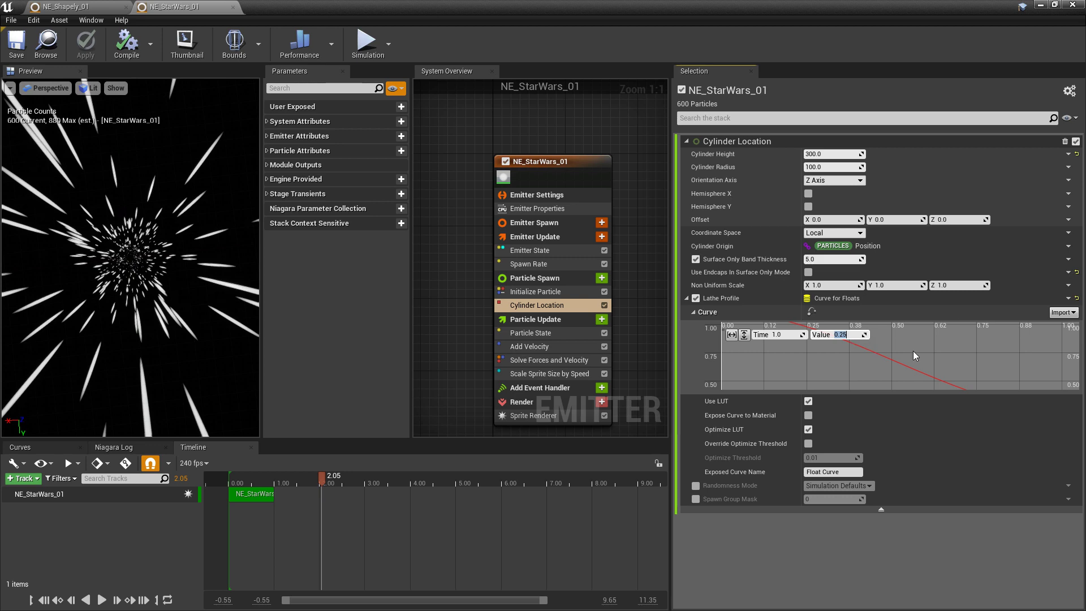
{"action": "type", "text": "0.15"}
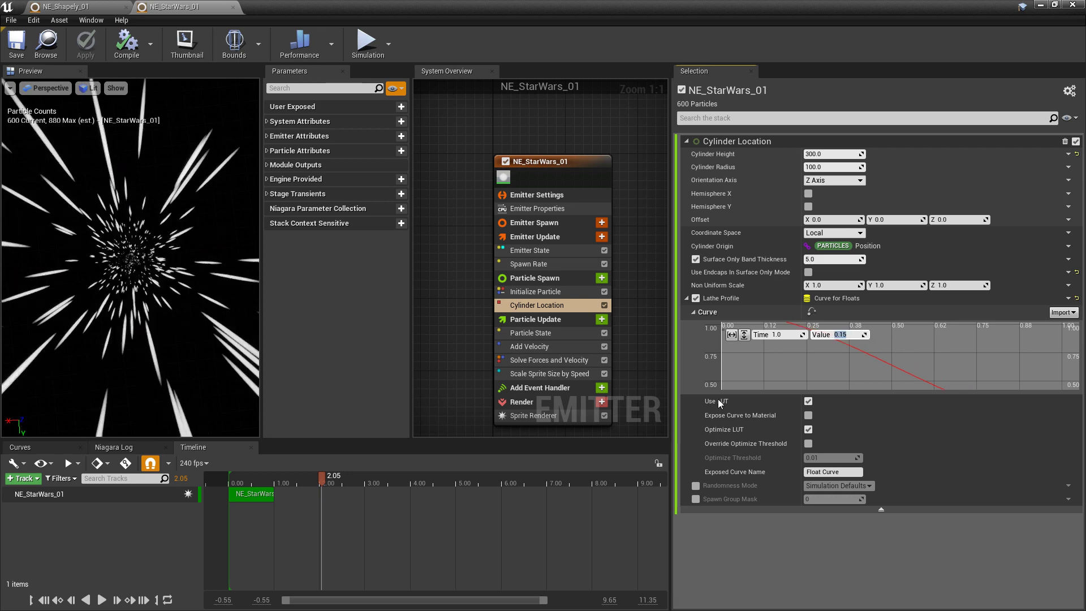
{"action": "key", "text": "Return"}
{"action": "key", "text": "ctrl+z"}
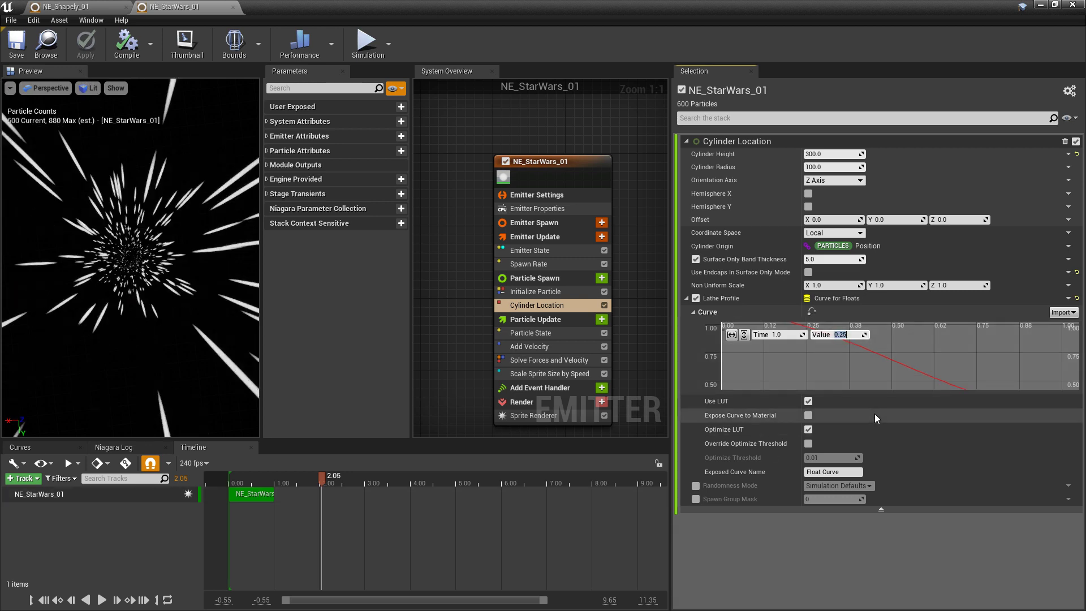
{"action": "key", "text": "space"}
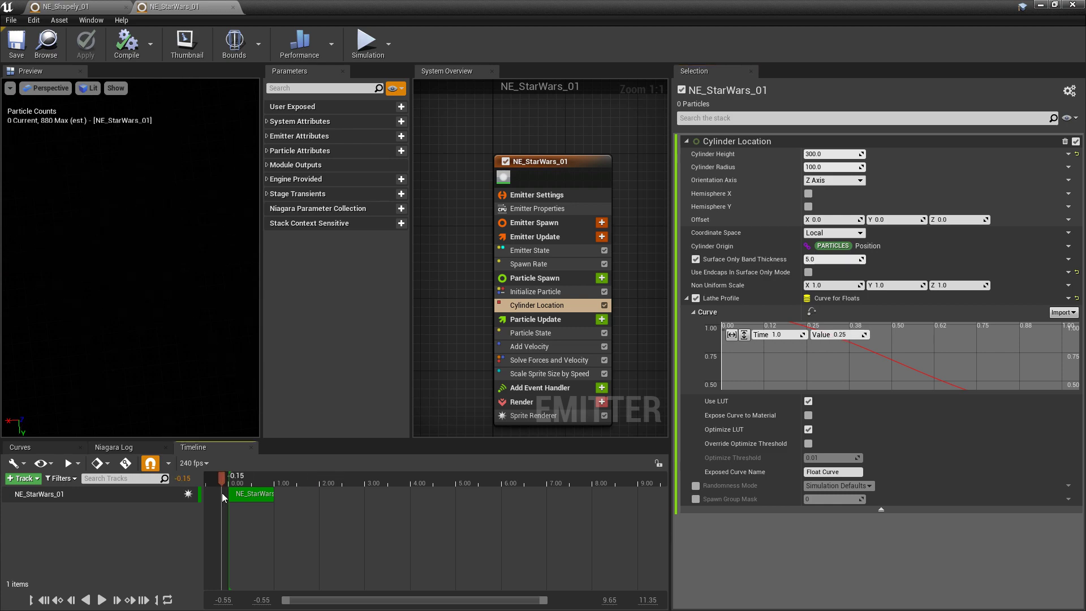